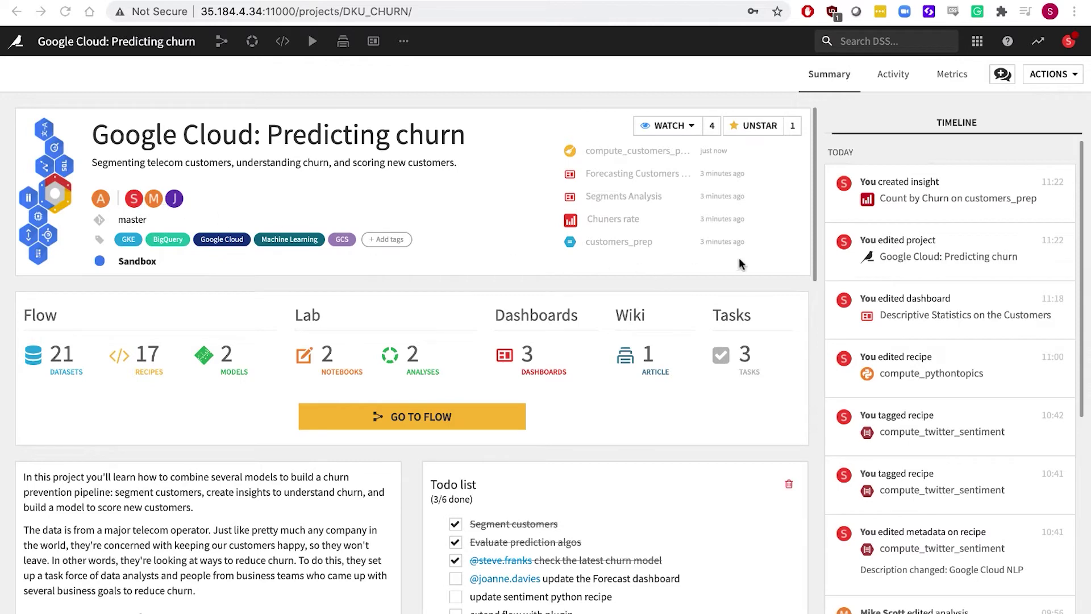
{"action": "scroll", "coordinate": [929, 418], "scroll_direction": "down", "scroll_amount": 5}
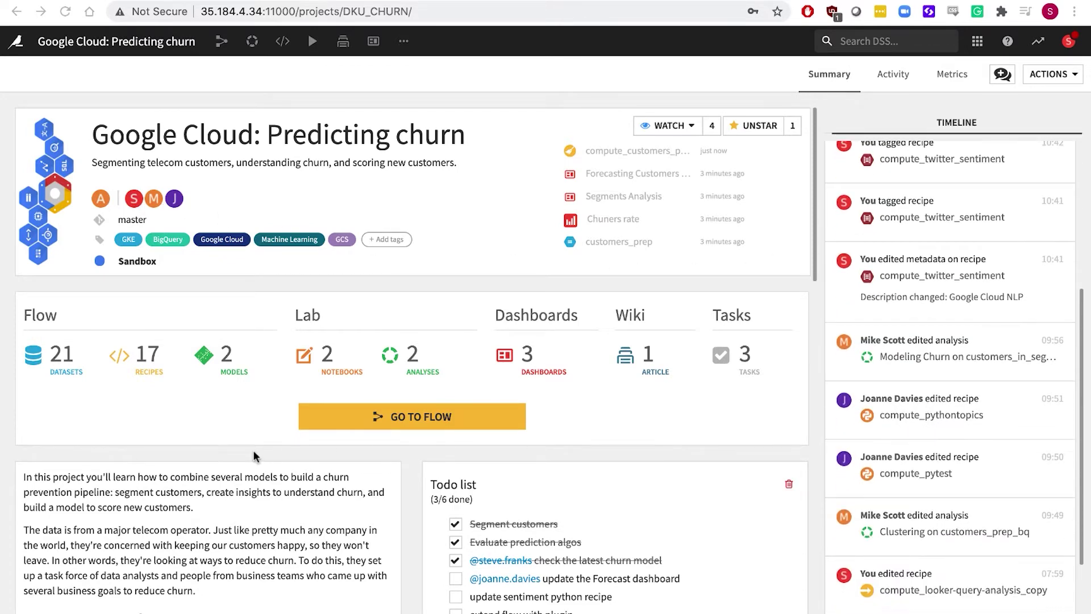
{"action": "scroll", "coordinate": [222, 510], "scroll_direction": "down", "scroll_amount": 2}
{"action": "scroll", "coordinate": [221, 509], "scroll_direction": "down", "scroll_amount": 1}
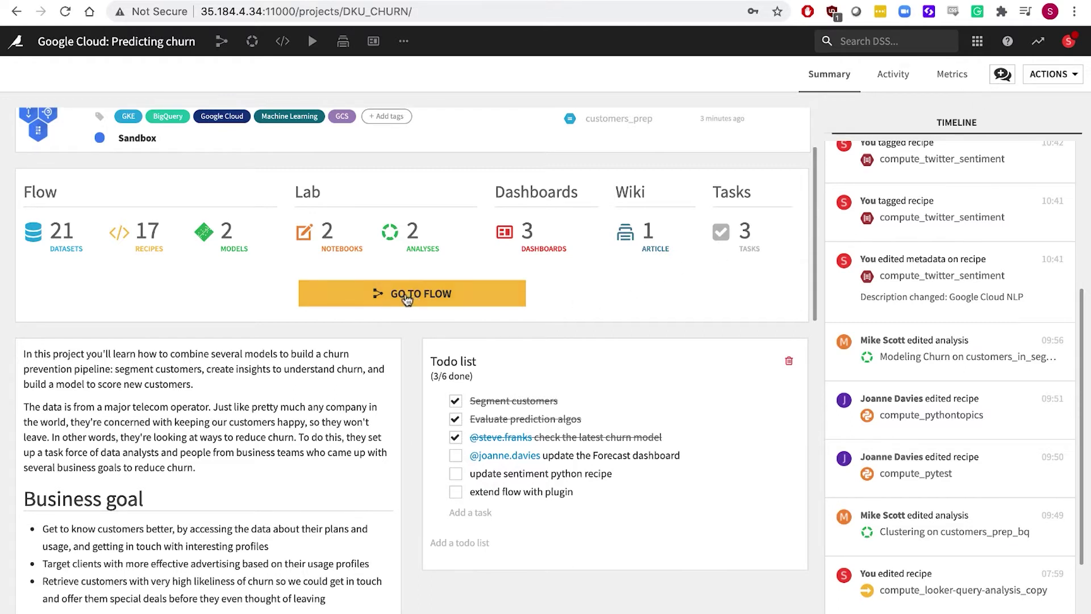
Go to the churn project's Flow showing its Sentiment Analysis and Churn Analysis zones
{"action": "left_click", "coordinate": [407, 300]}
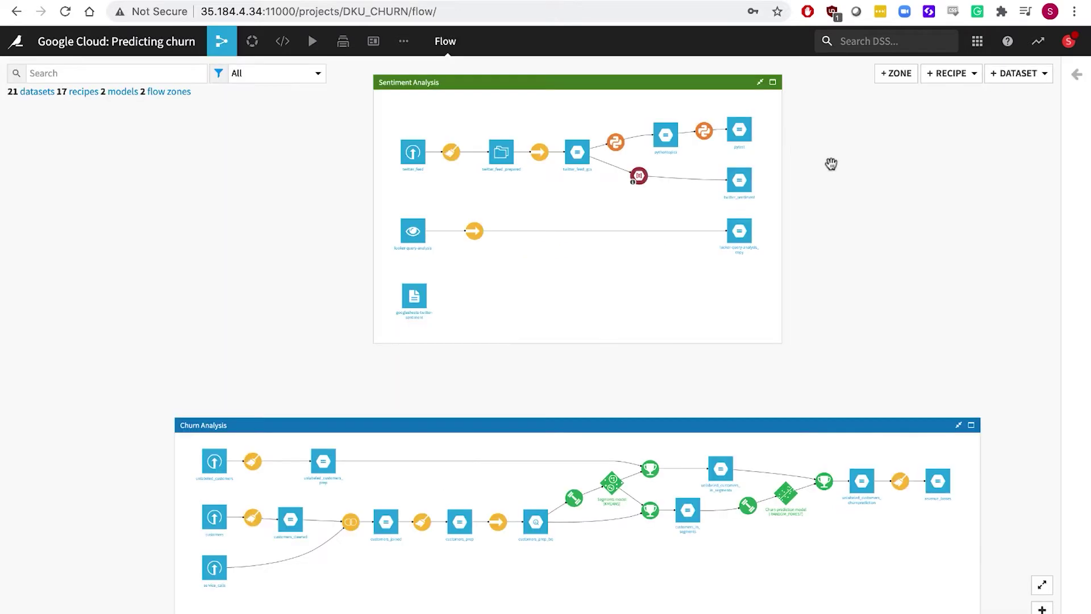
Open the Churn Analysis zone on its own, then select and clear its 12 datasets
{"action": "double_click", "coordinate": [548, 431]}
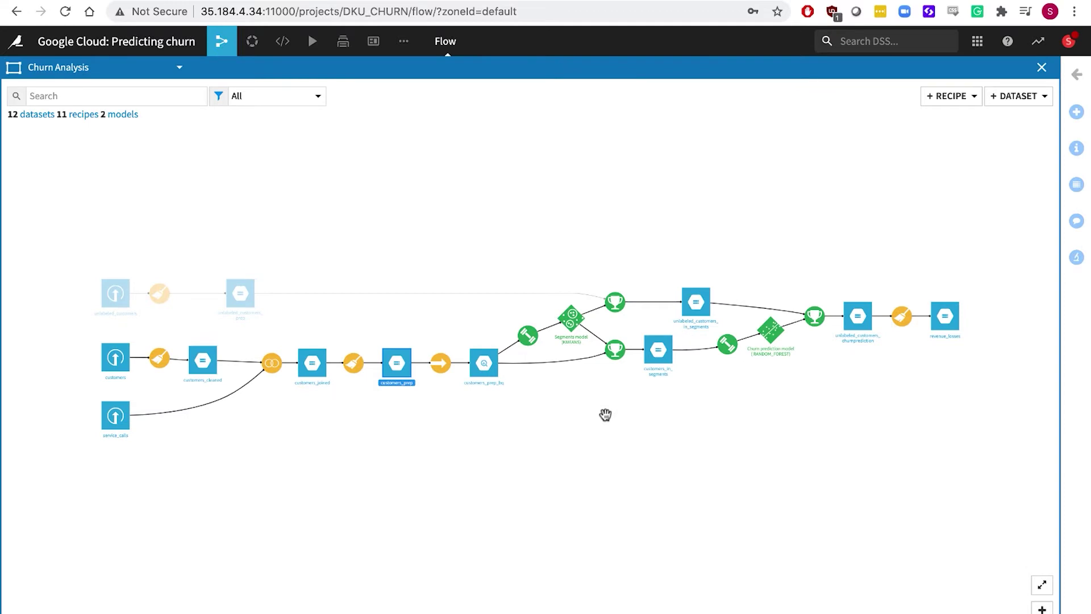
{"action": "left_click", "coordinate": [38, 115]}
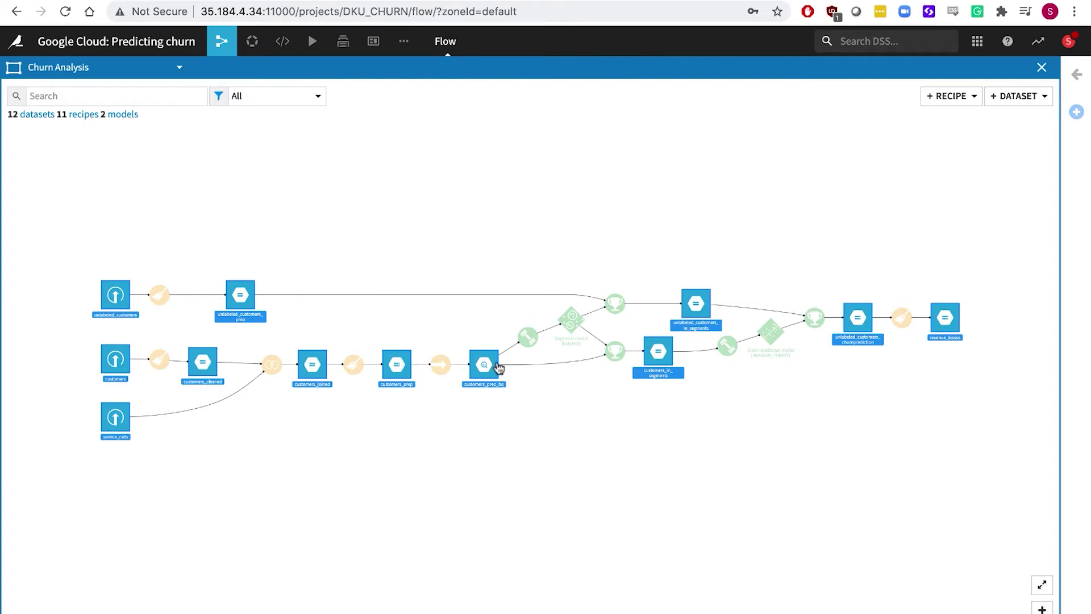
{"action": "left_click", "coordinate": [459, 232]}
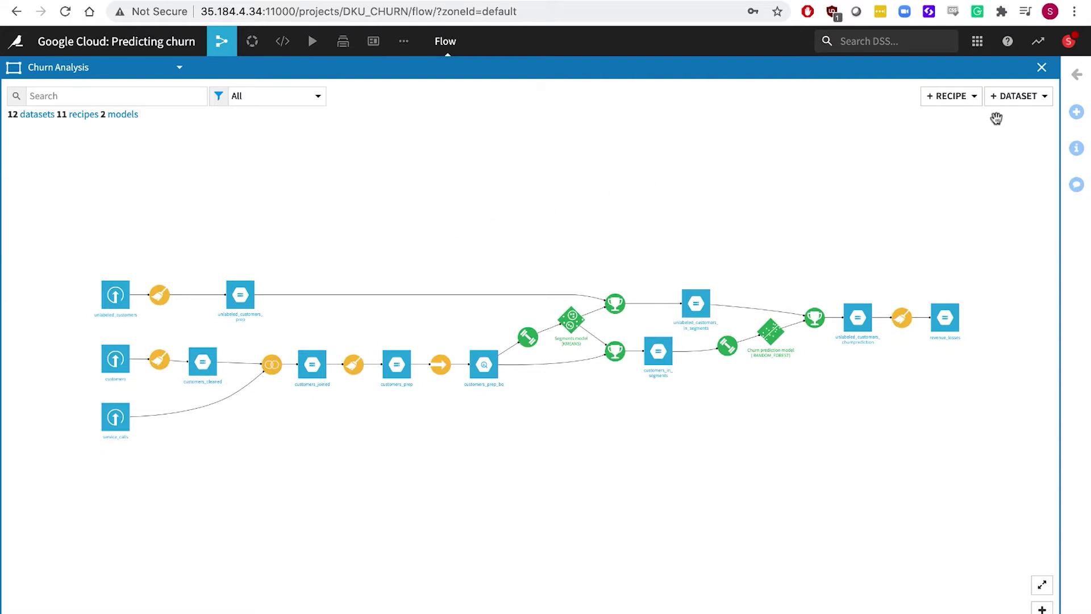
Look through the +DATASET types, then select the zone's 11 recipes
{"action": "left_click", "coordinate": [1036, 100]}
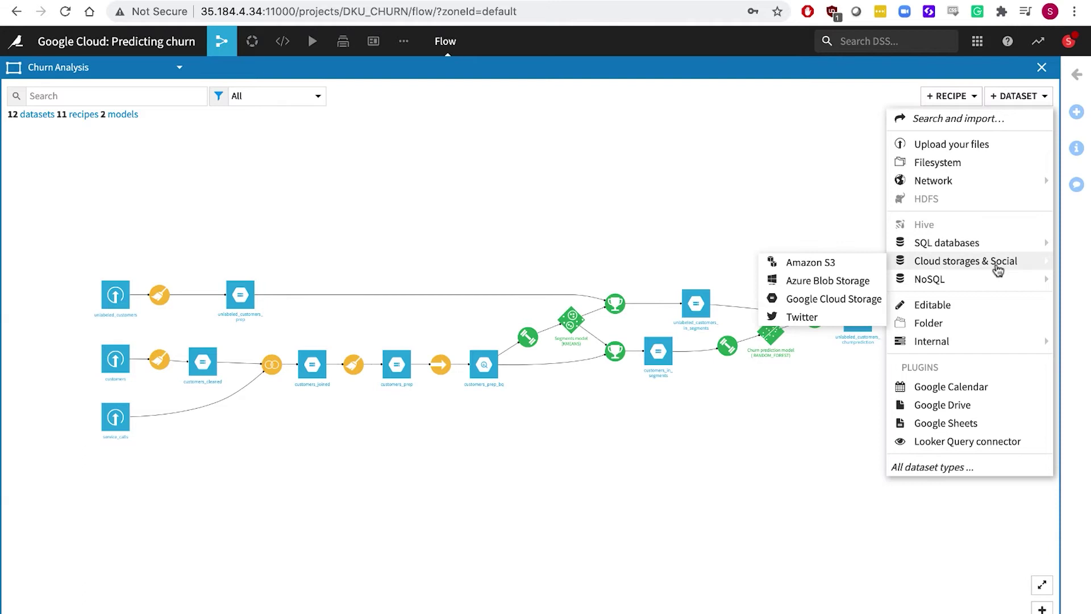
{"action": "mouse_move", "coordinate": [996, 288]}
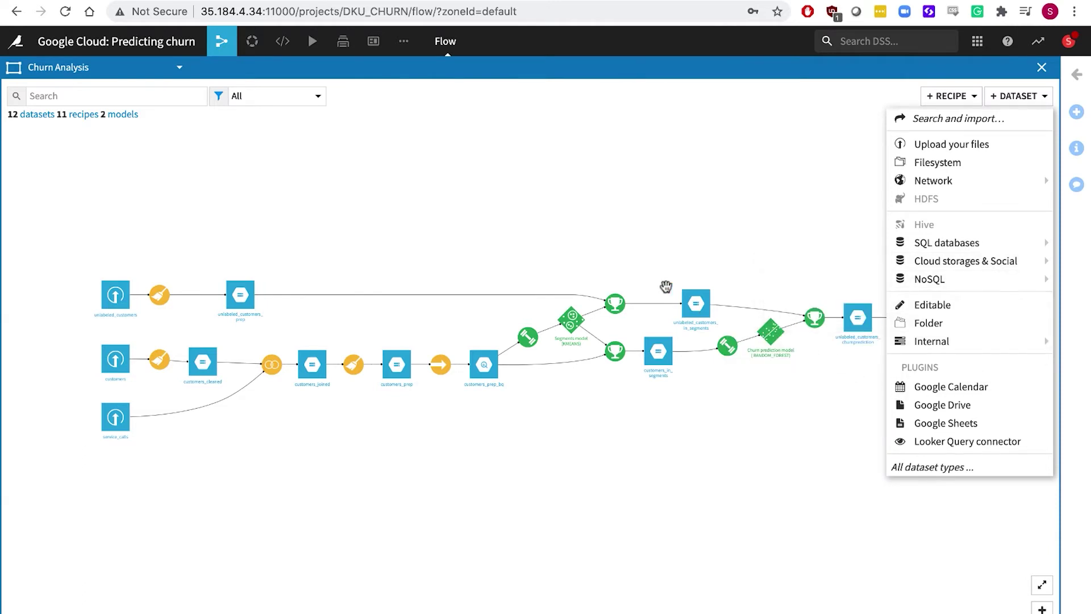
{"action": "left_click", "coordinate": [634, 220]}
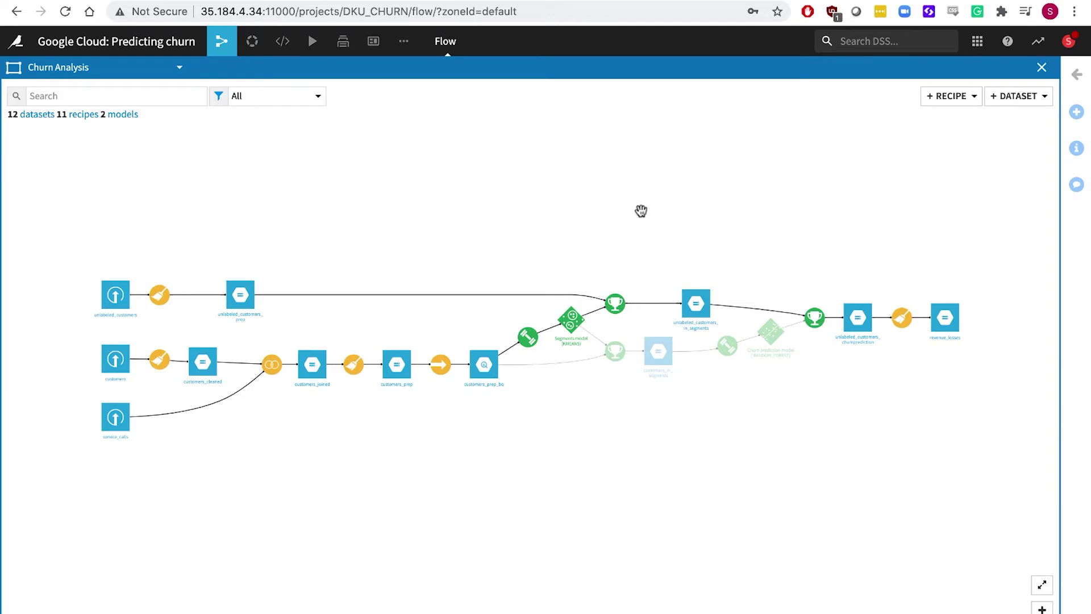
{"action": "left_click", "coordinate": [81, 116]}
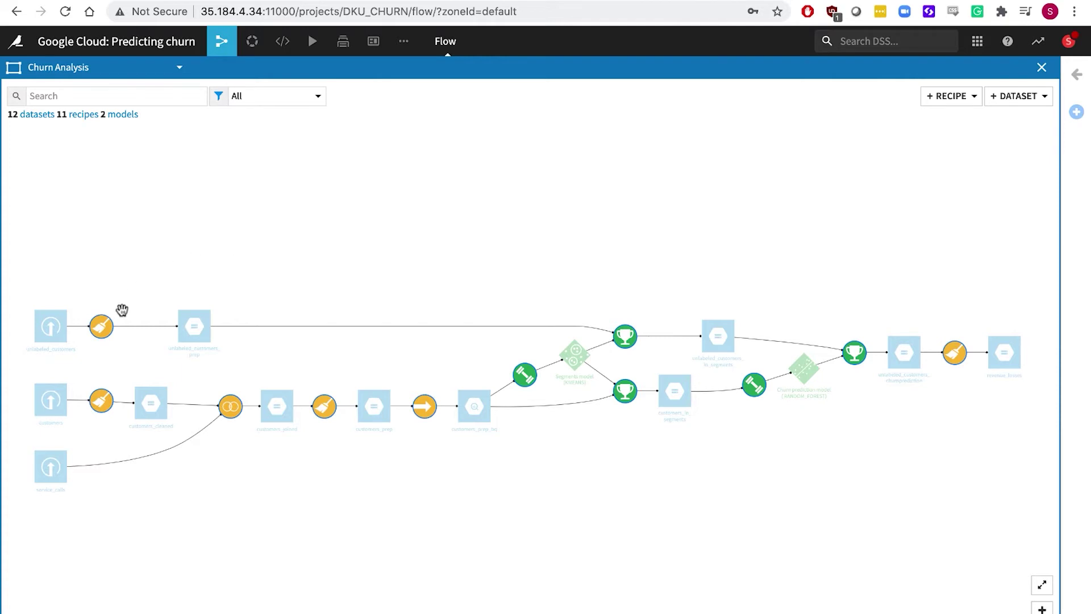
Open the compute_customers_prepared recipe and browse the Complex objects and Geography processors
{"action": "double_click", "coordinate": [102, 404]}
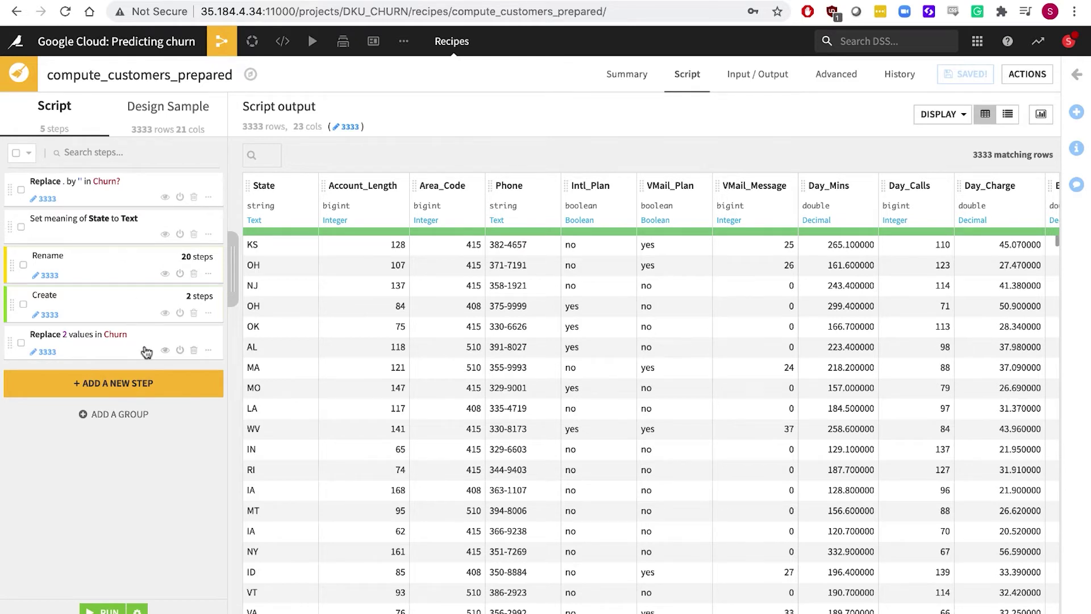
{"action": "left_click", "coordinate": [139, 385]}
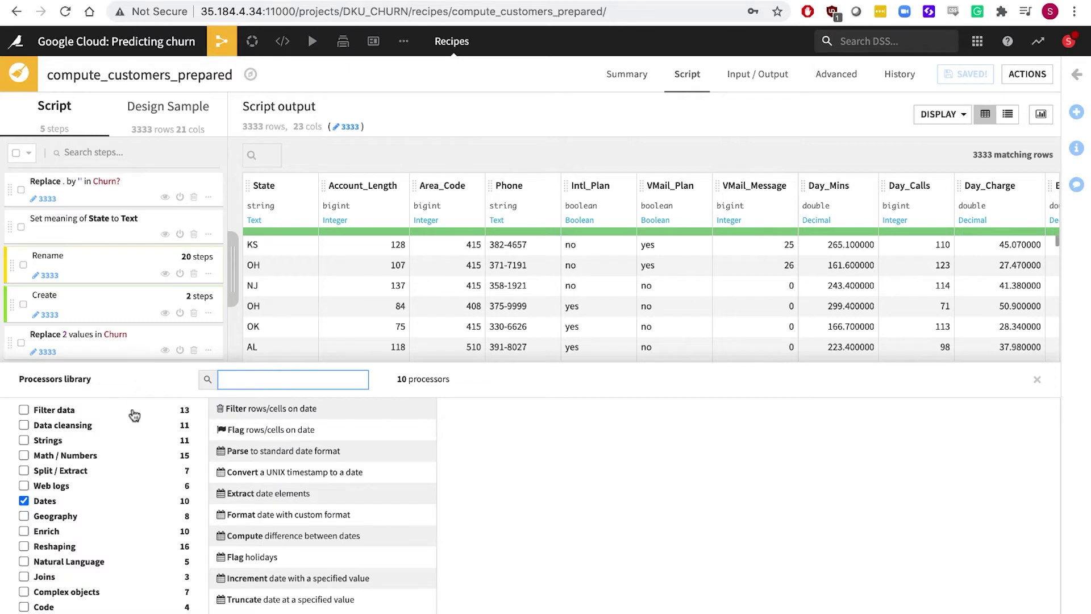
{"action": "left_click", "coordinate": [85, 592]}
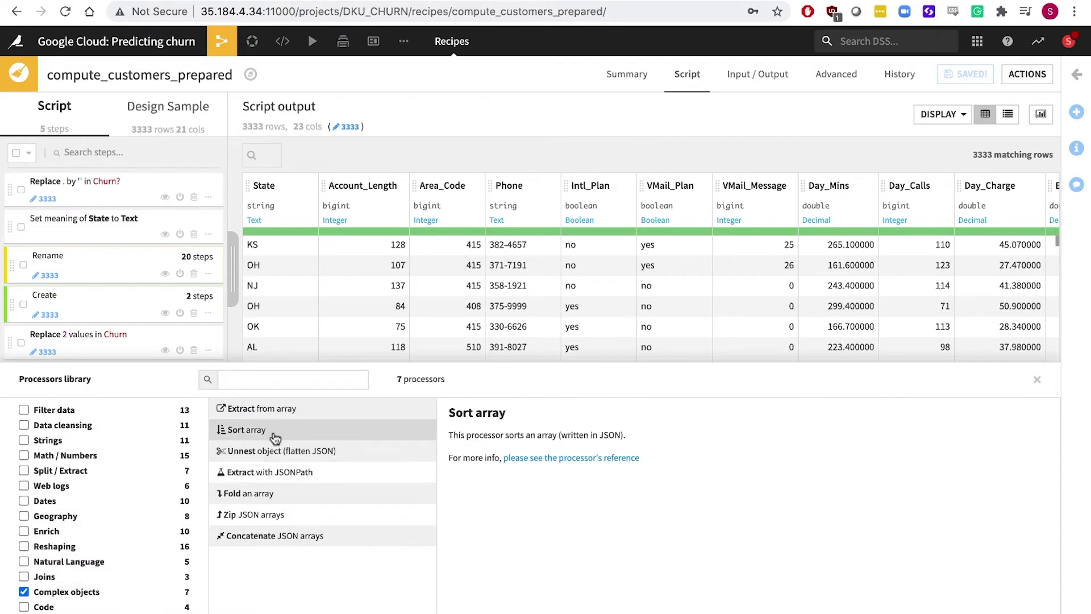
{"action": "left_click", "coordinate": [64, 518]}
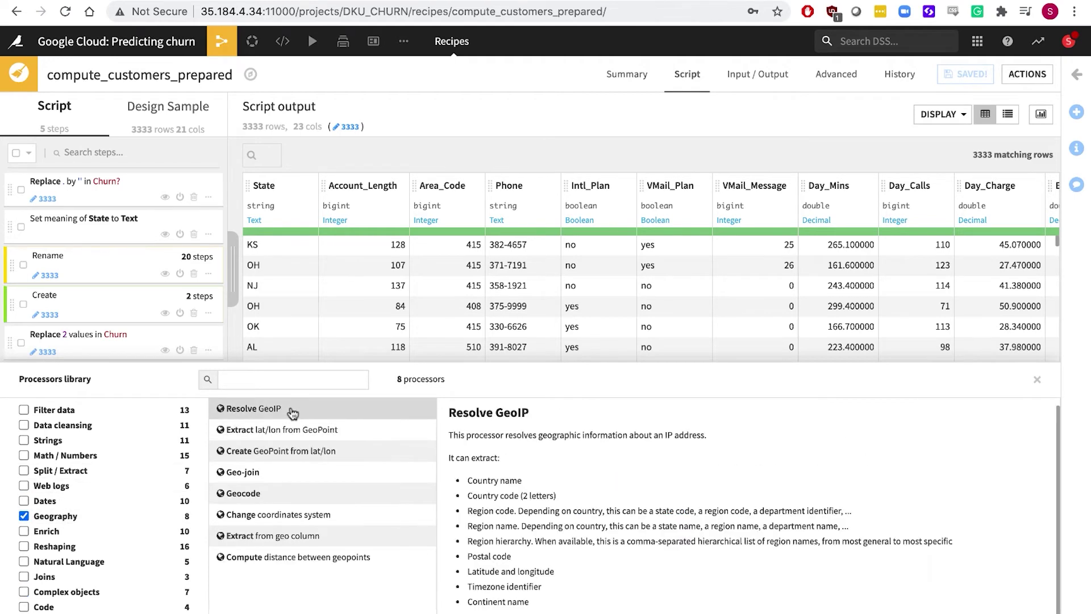
{"action": "left_click", "coordinate": [1037, 380]}
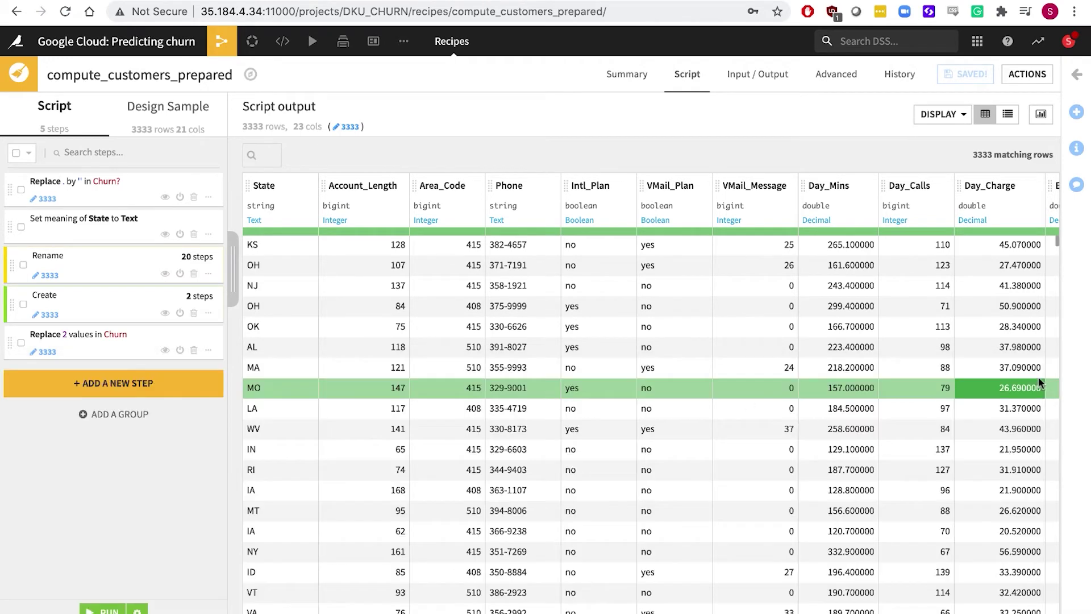
Analyze the Account_Length column's distribution and outlier options, then close the analysis
{"action": "left_click", "coordinate": [399, 187]}
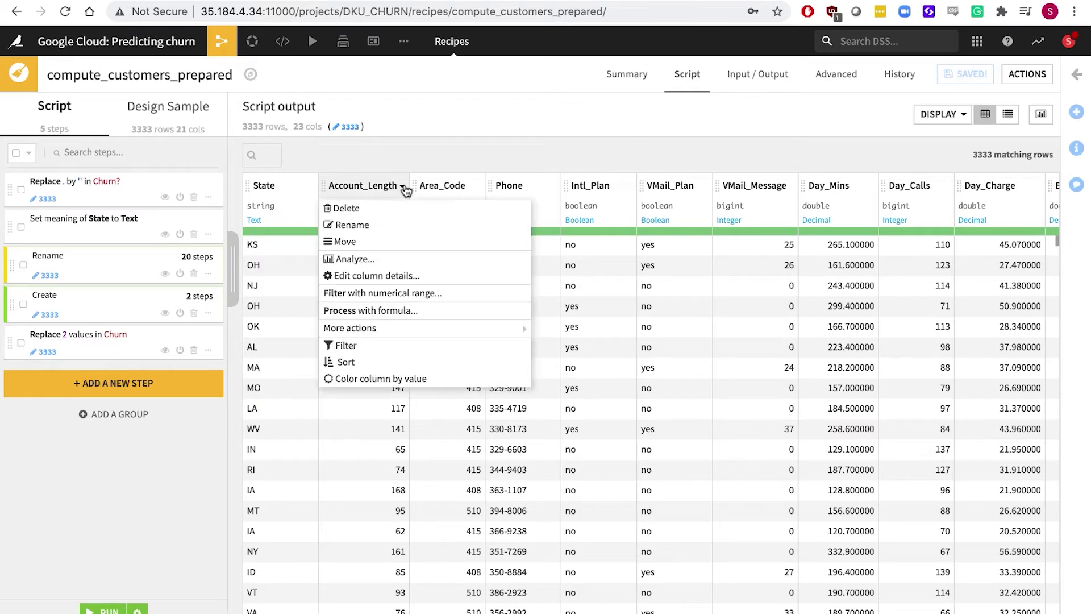
{"action": "left_click", "coordinate": [372, 260]}
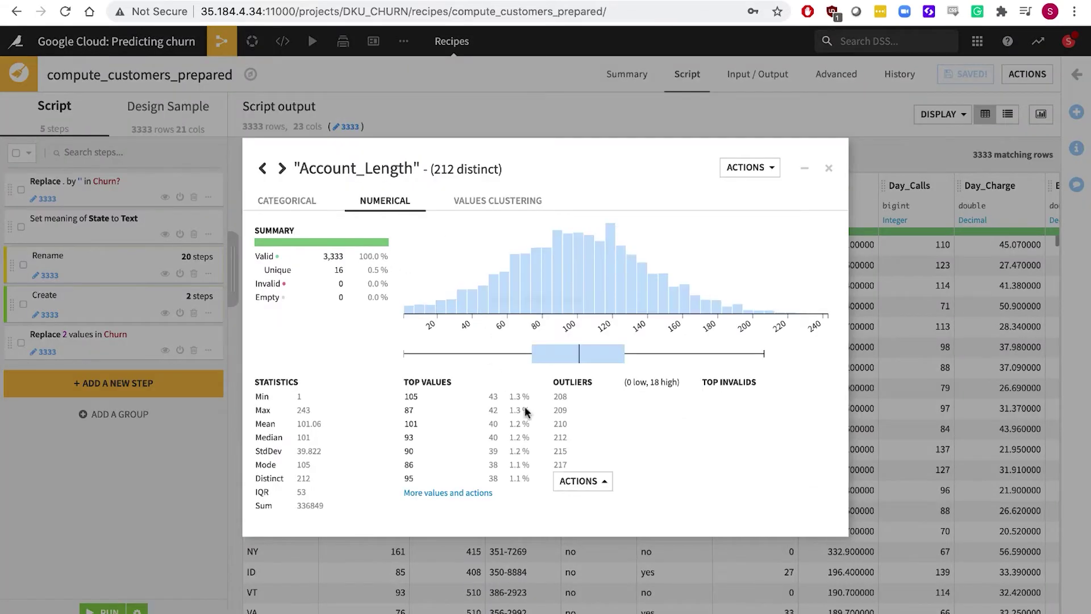
{"action": "left_click", "coordinate": [591, 480]}
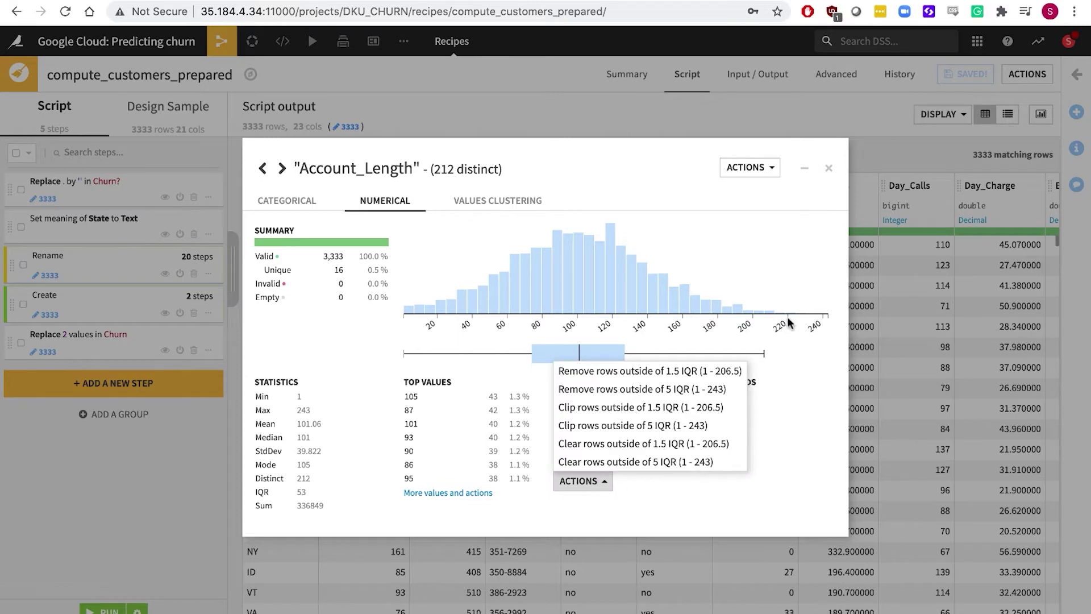
{"action": "left_click", "coordinate": [829, 169]}
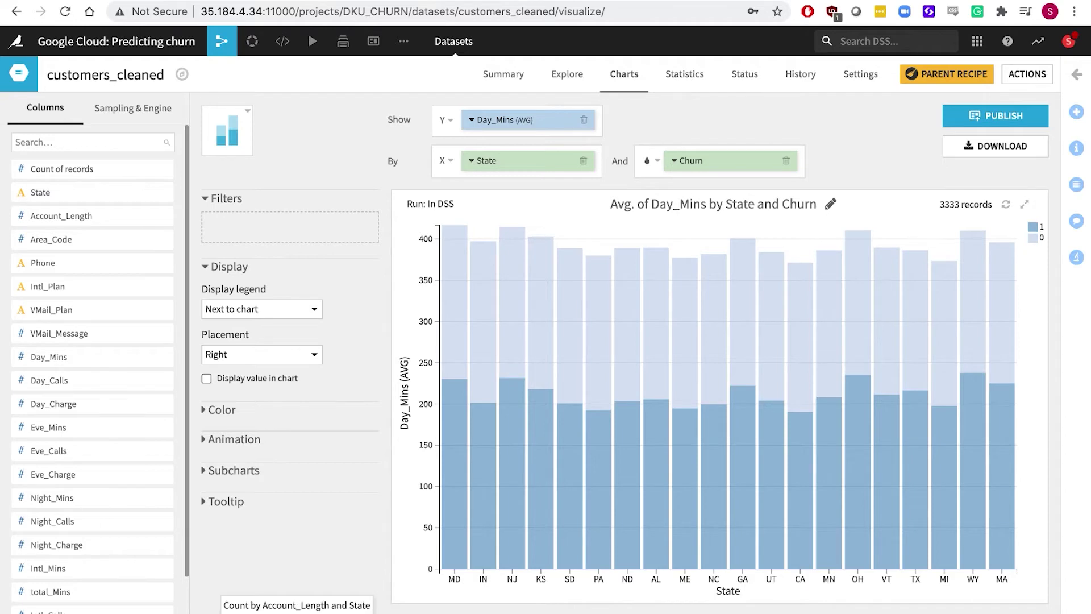
View the Account_Length/State count and Day_Calls vs Eve_Calls charts, then scroll the Statistics worksheet
{"action": "left_click", "coordinate": [297, 612]}
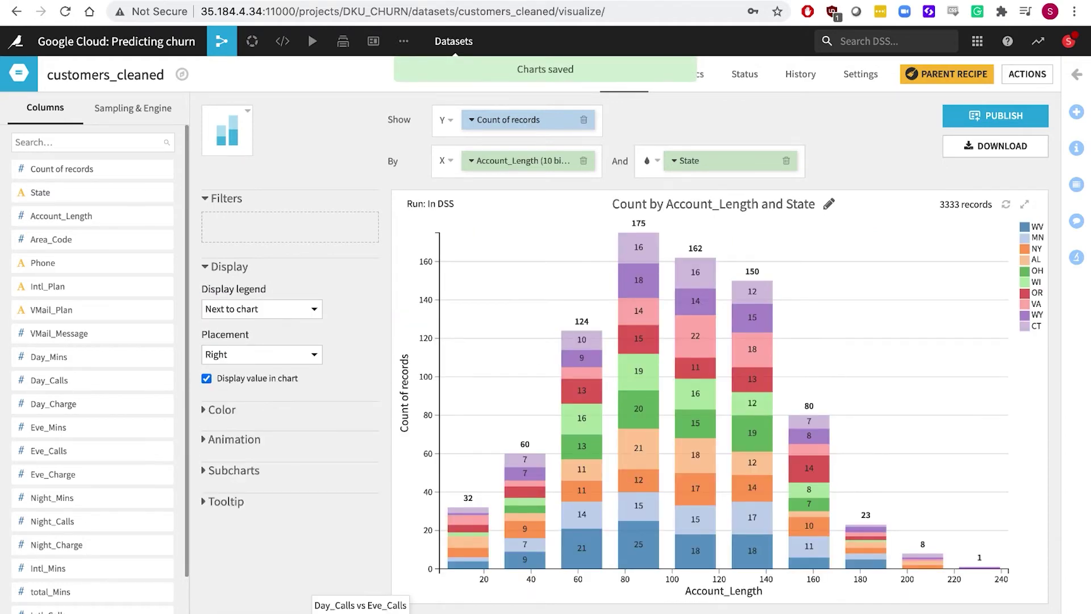
{"action": "left_click", "coordinate": [361, 611]}
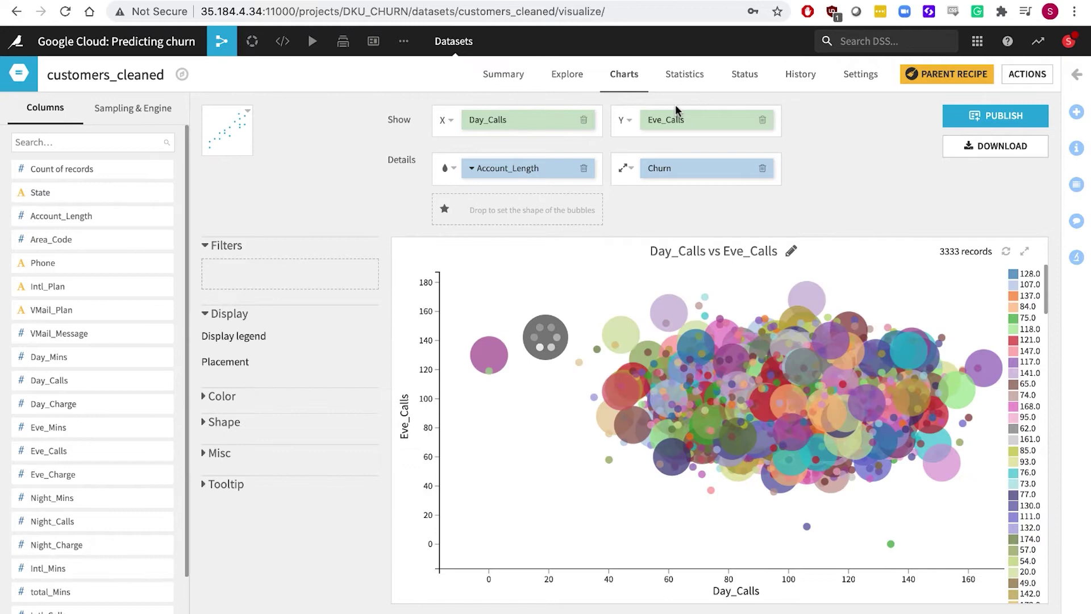
{"action": "left_click", "coordinate": [703, 77]}
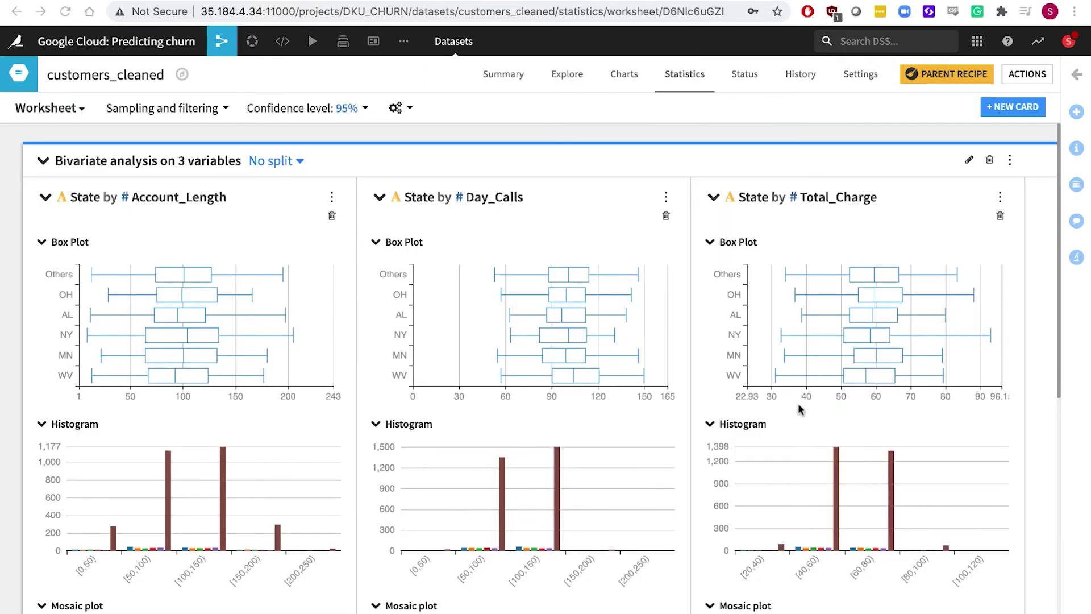
{"action": "scroll", "coordinate": [800, 409], "scroll_direction": "down", "scroll_amount": 4}
{"action": "scroll", "coordinate": [798, 408], "scroll_direction": "down", "scroll_amount": 10}
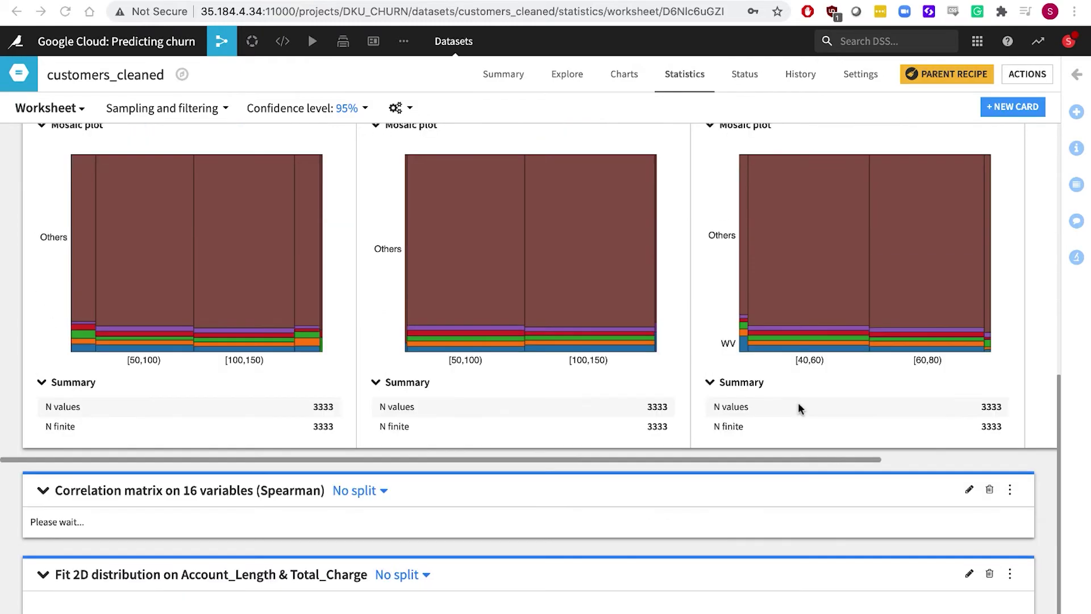
{"action": "scroll", "coordinate": [798, 403], "scroll_direction": "down", "scroll_amount": 4}
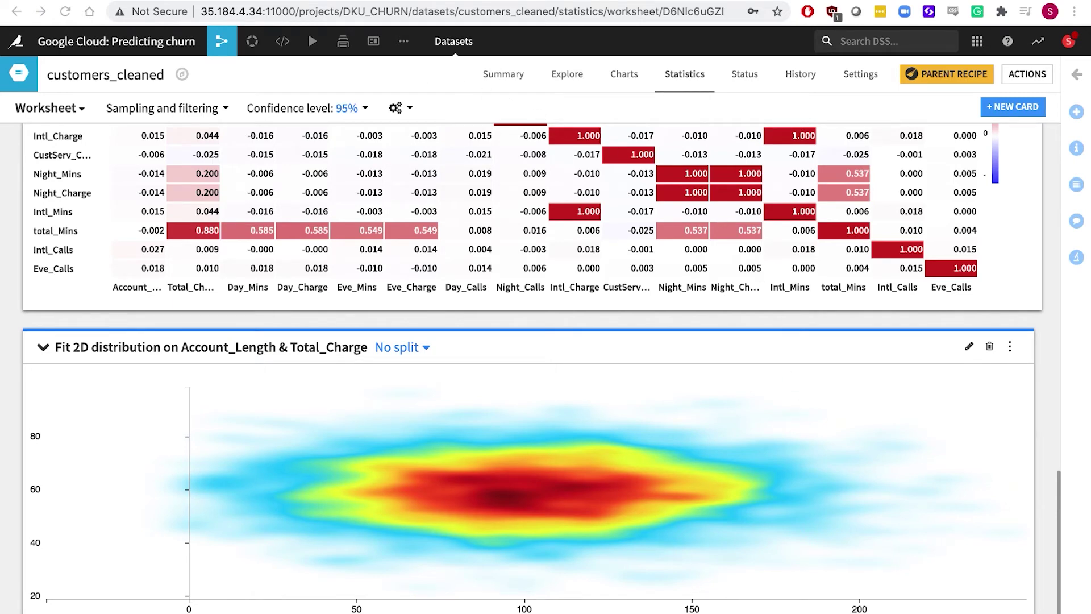
Return to the Flow with the G F shortcut and show customers_cleaned's details
{"action": "key", "text": "g"}
{"action": "key", "text": "f"}
{"action": "left_click", "coordinate": [1076, 77]}
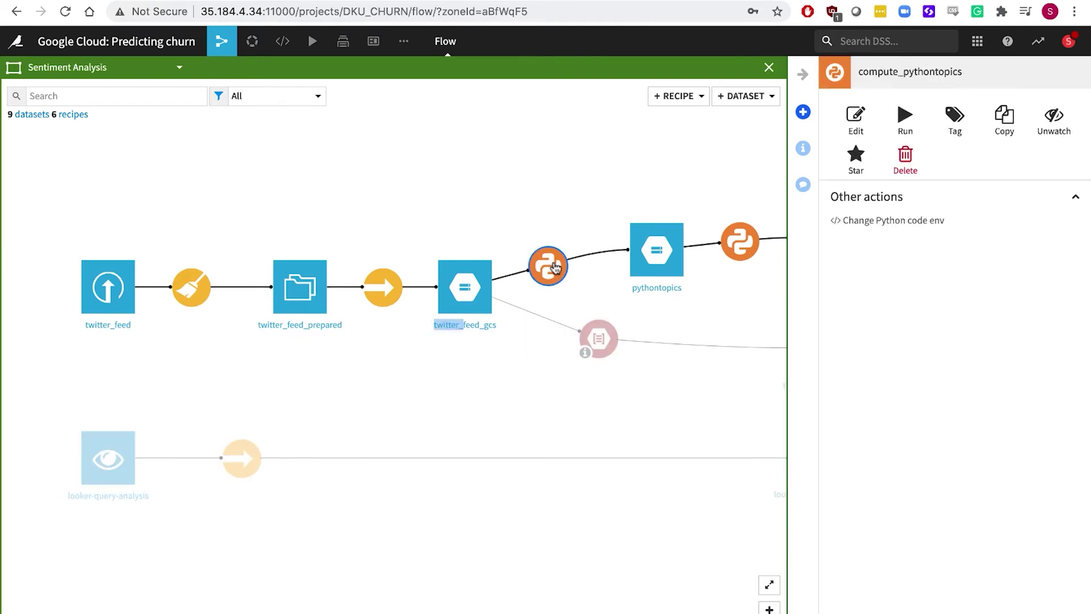
{"action": "double_click", "coordinate": [555, 267]}
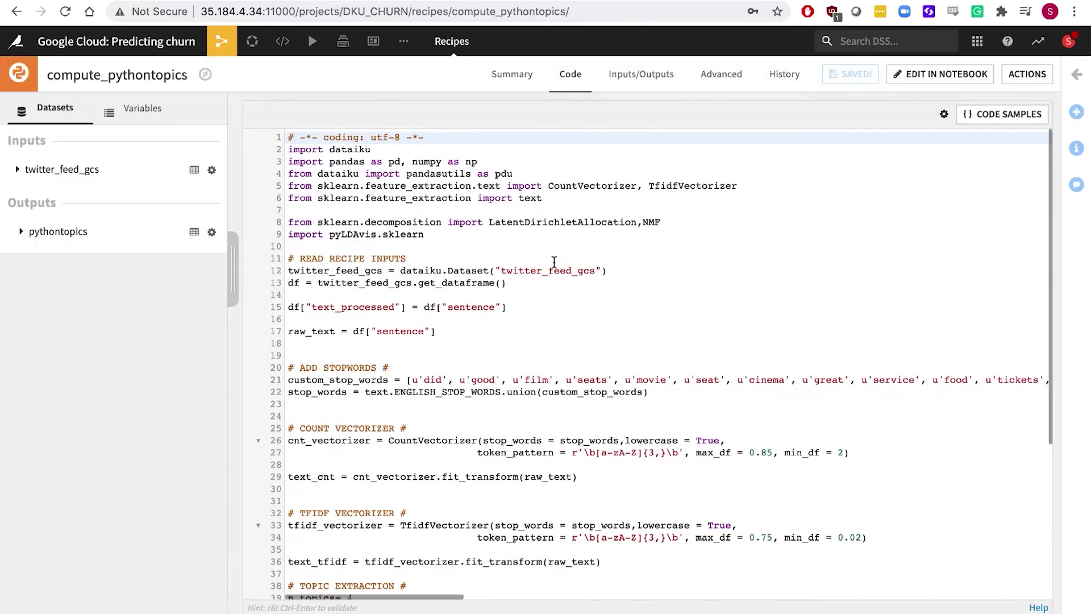
{"action": "left_click", "coordinate": [962, 73]}
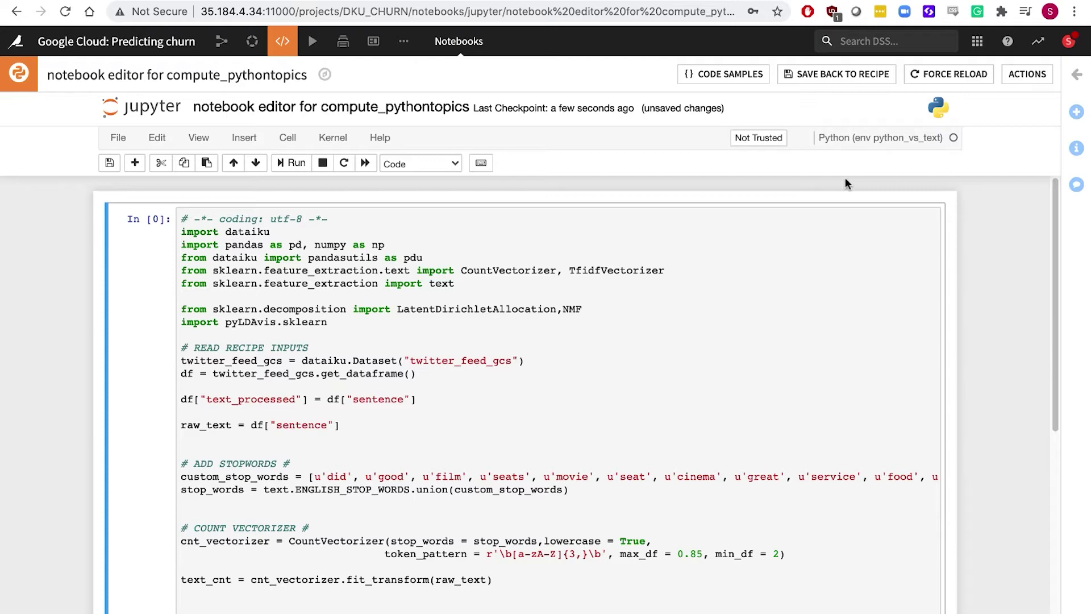
{"action": "left_click", "coordinate": [735, 78]}
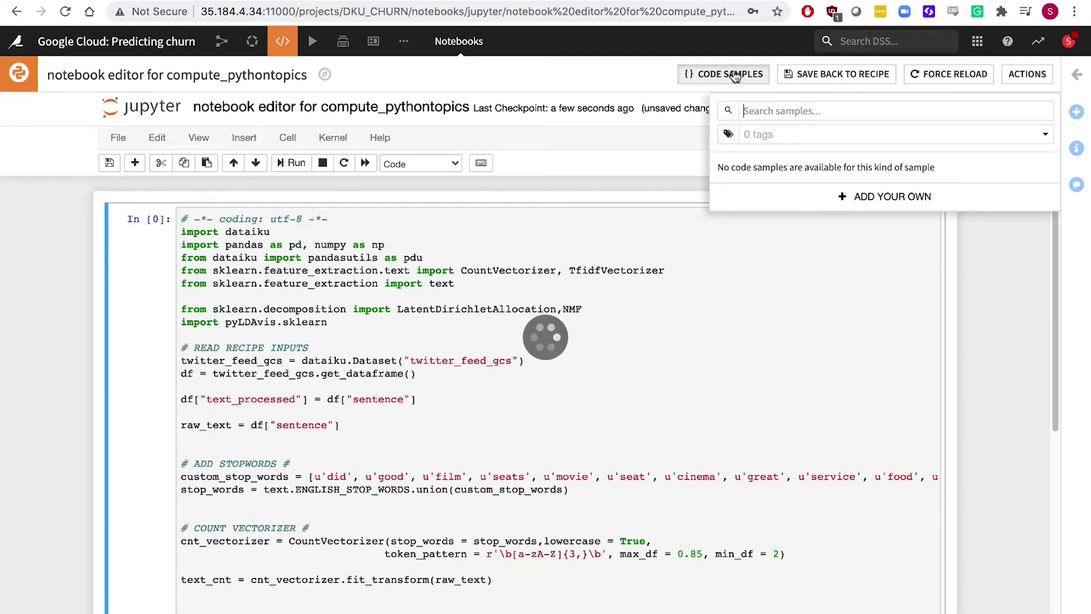
{"action": "left_click", "coordinate": [794, 192]}
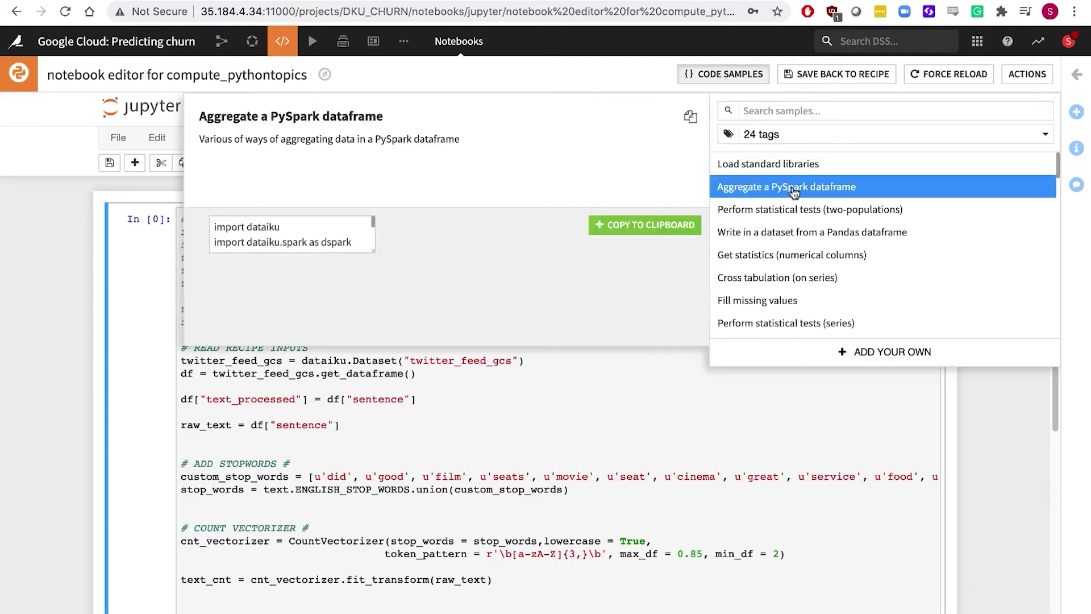
{"action": "left_click", "coordinate": [786, 230]}
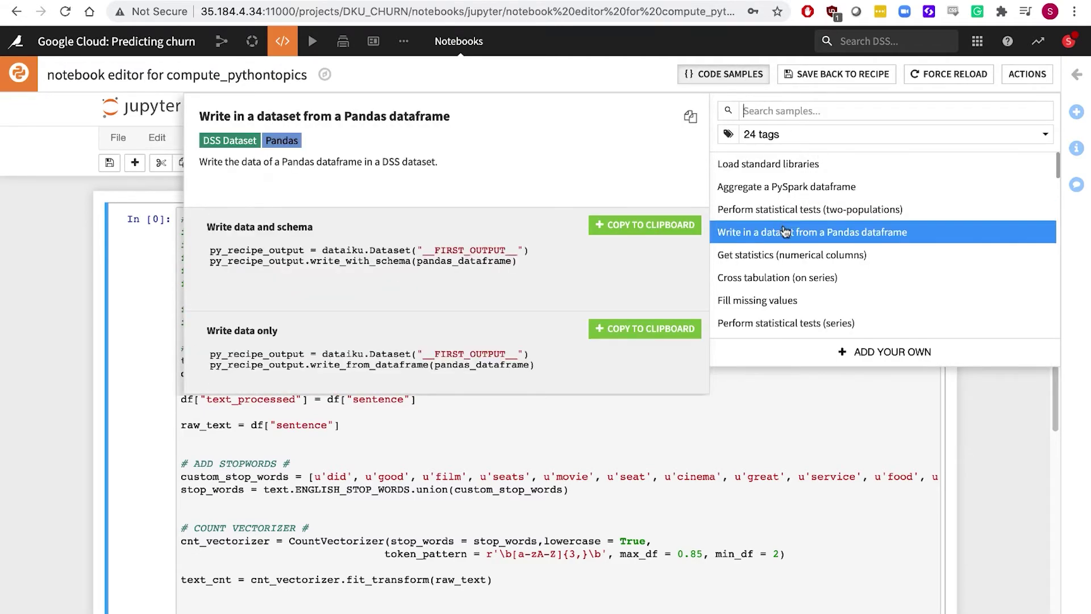
{"action": "left_click", "coordinate": [776, 278]}
{"action": "left_click", "coordinate": [776, 300]}
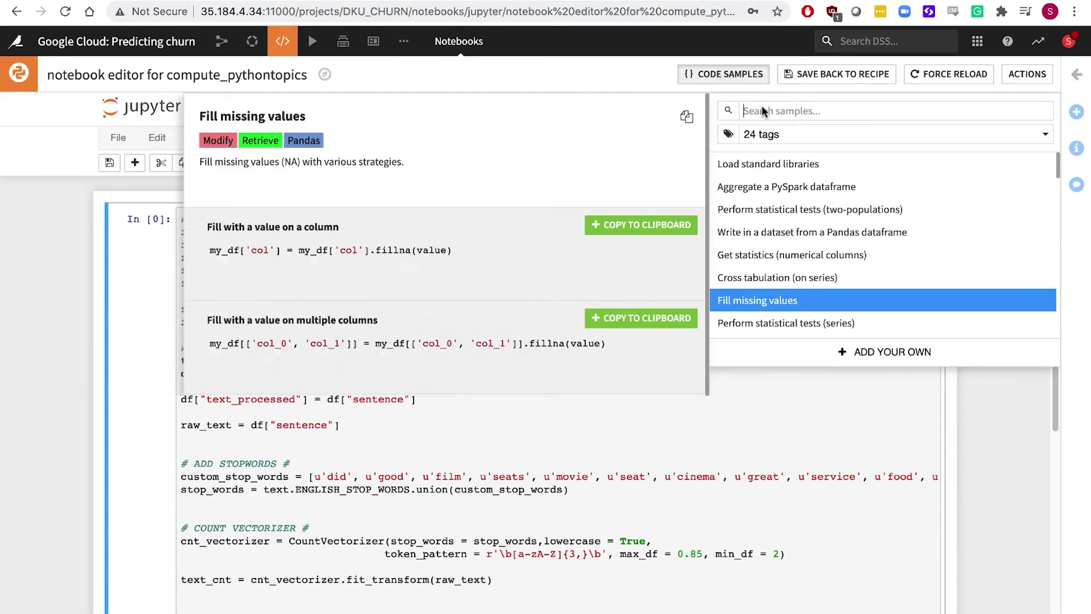
{"action": "left_click", "coordinate": [737, 80]}
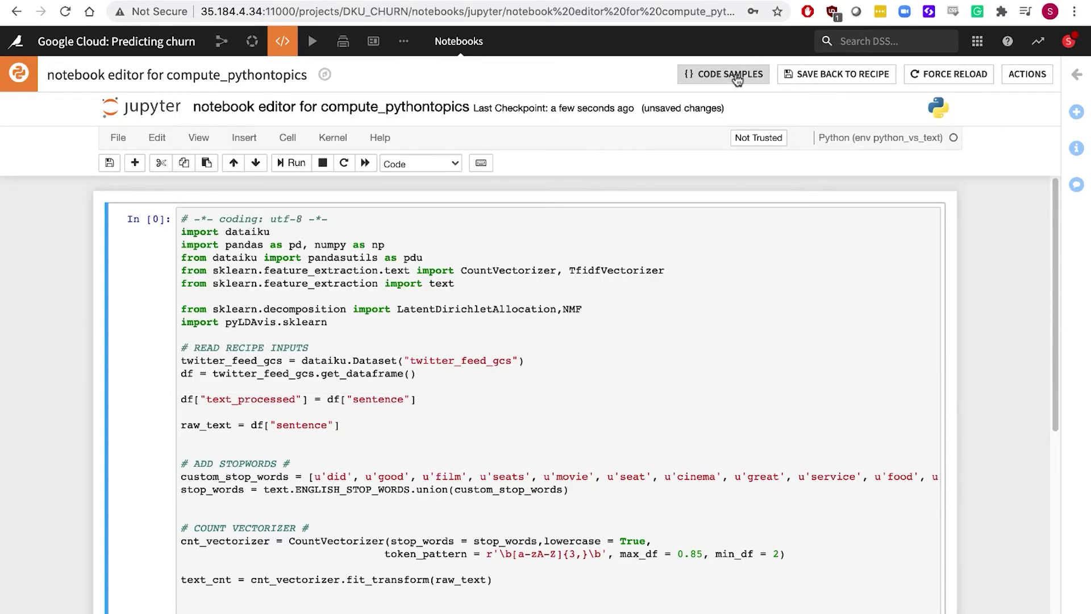
{"action": "left_click", "coordinate": [8, 10]}
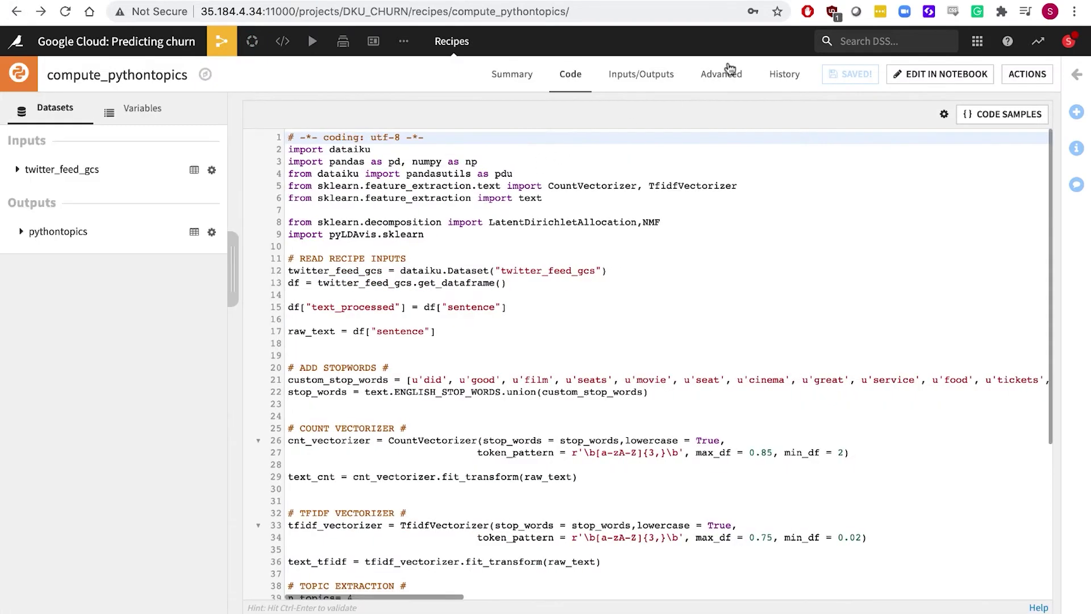
Check the recipe's Advanced container options, then select and clear the Sentiment Analysis zone's 6 recipes
{"action": "left_click", "coordinate": [731, 69]}
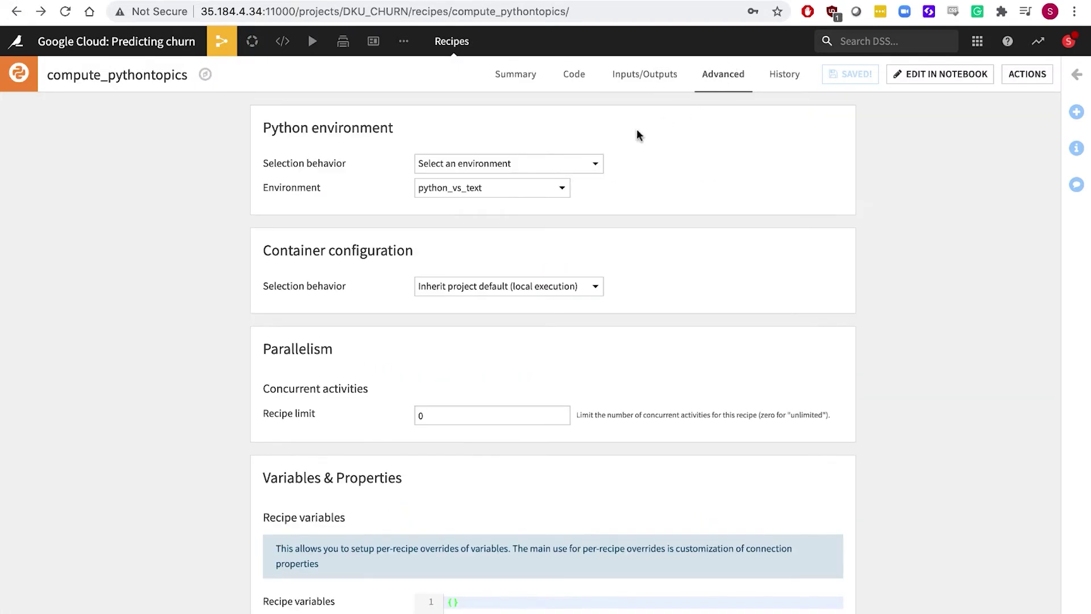
{"action": "left_click", "coordinate": [583, 294]}
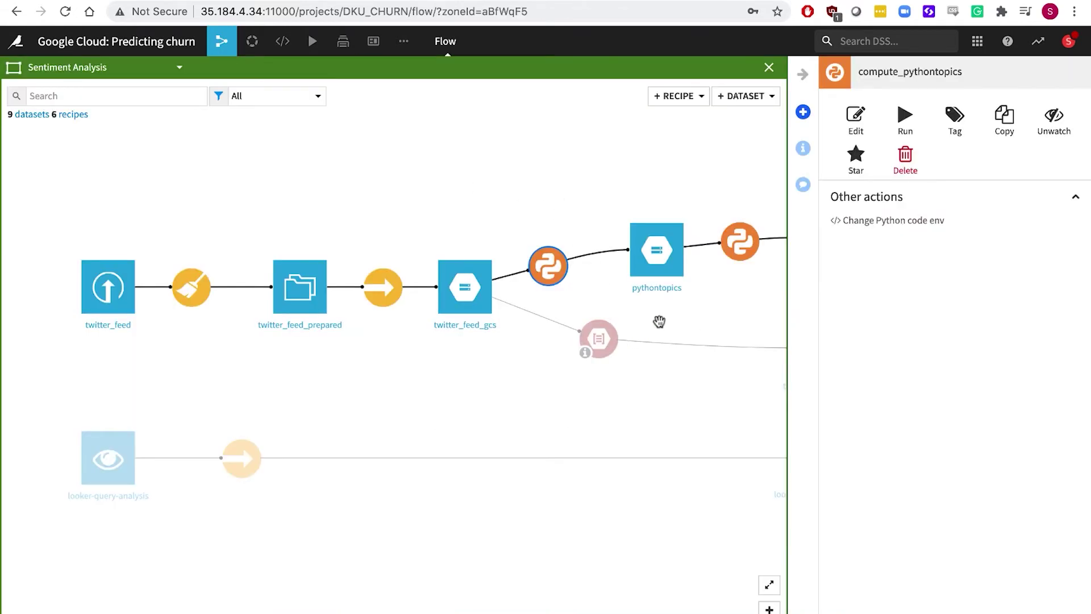
{"action": "left_click", "coordinate": [658, 319]}
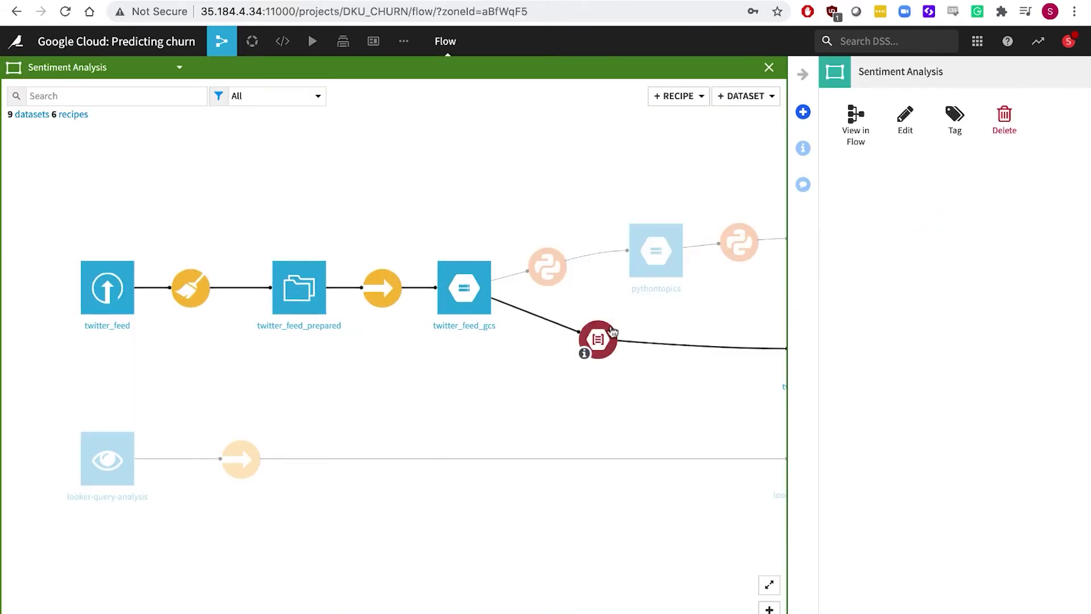
{"action": "left_click", "coordinate": [71, 116]}
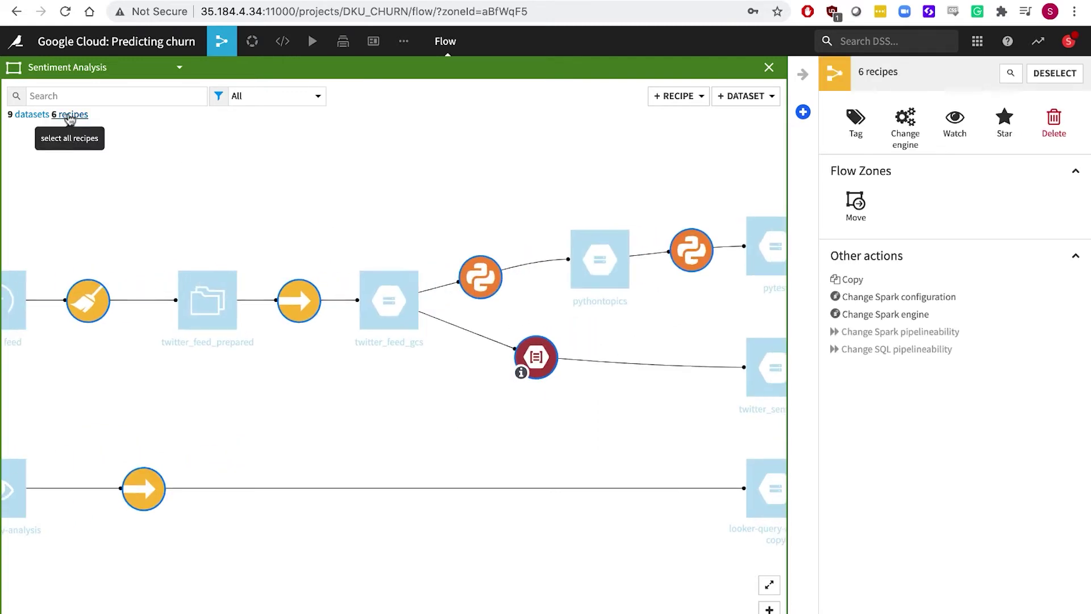
{"action": "left_click", "coordinate": [275, 171]}
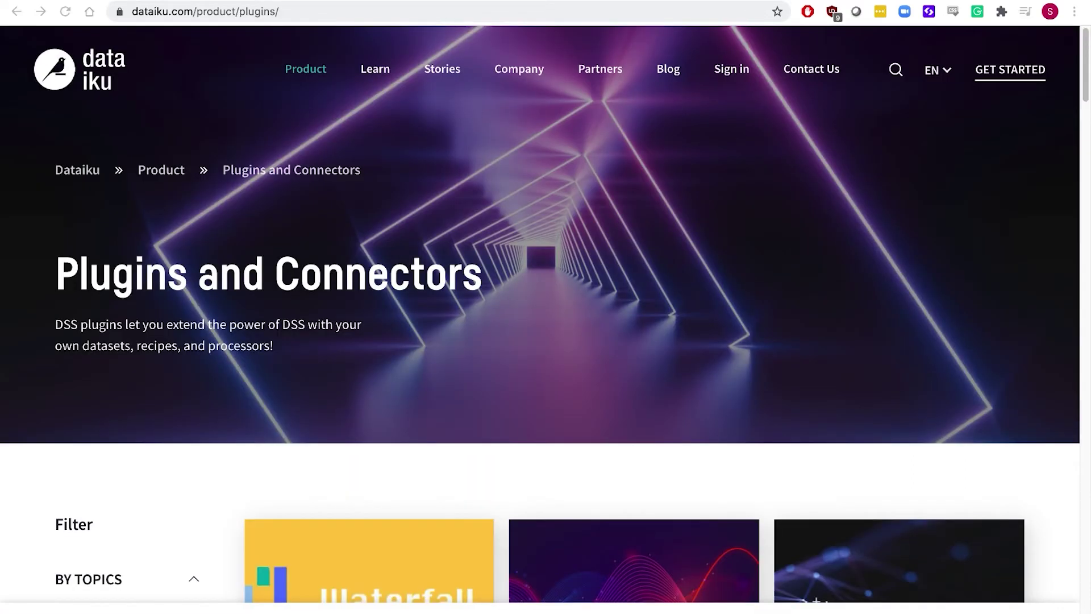
Scroll through the Dataiku Plugins and Connectors page, then switch back to the DSS tab
{"action": "scroll", "coordinate": [703, 258], "scroll_direction": "down", "scroll_amount": 10}
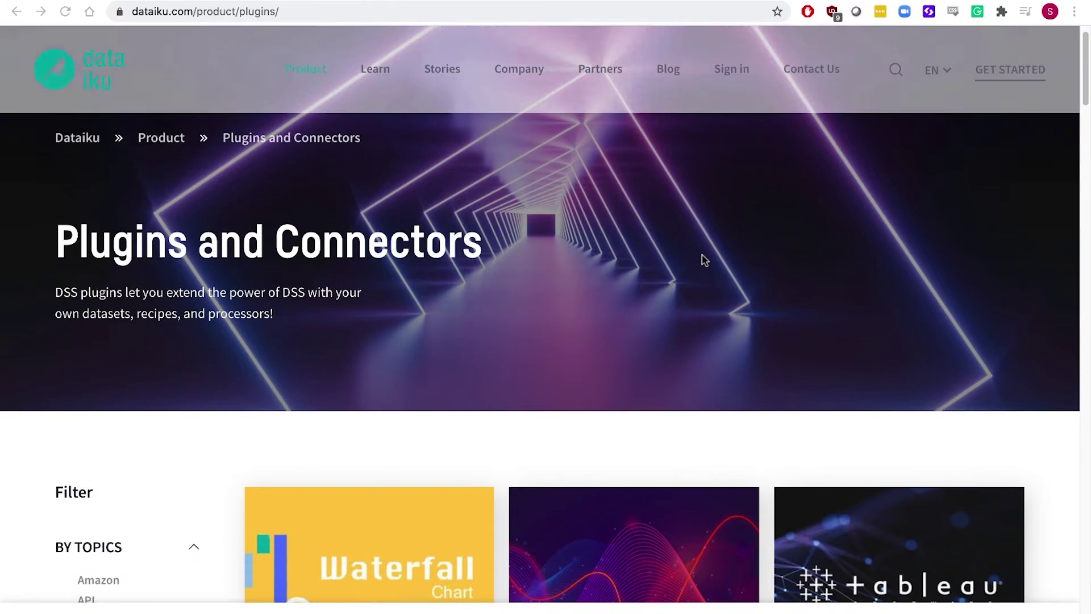
{"action": "scroll", "coordinate": [640, 364], "scroll_direction": "down", "scroll_amount": 12}
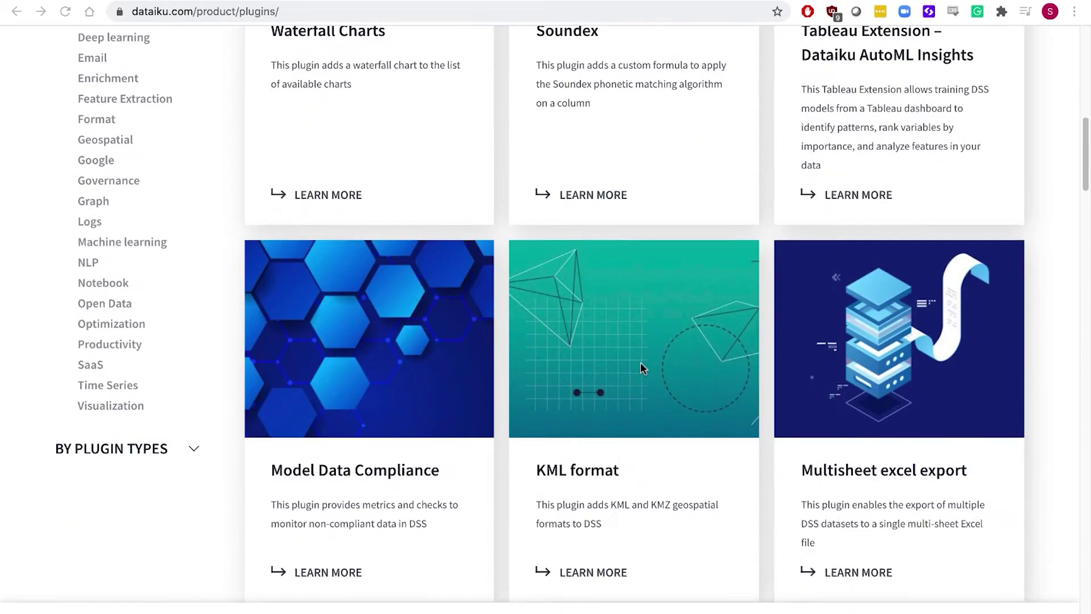
{"action": "scroll", "coordinate": [641, 368], "scroll_direction": "down", "scroll_amount": 4}
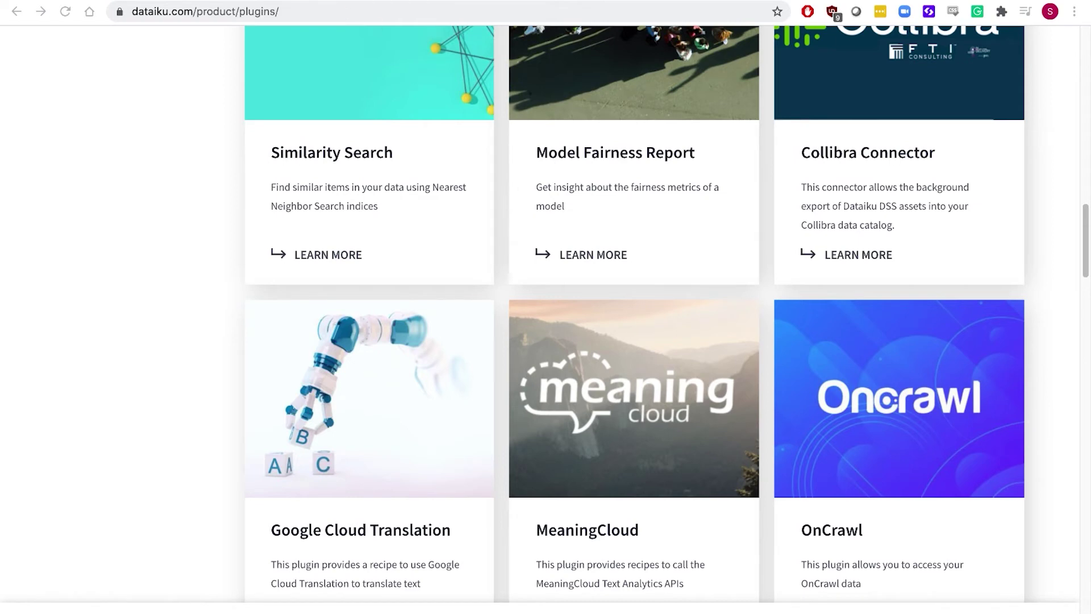
{"action": "key", "text": "ctrl+Tab"}
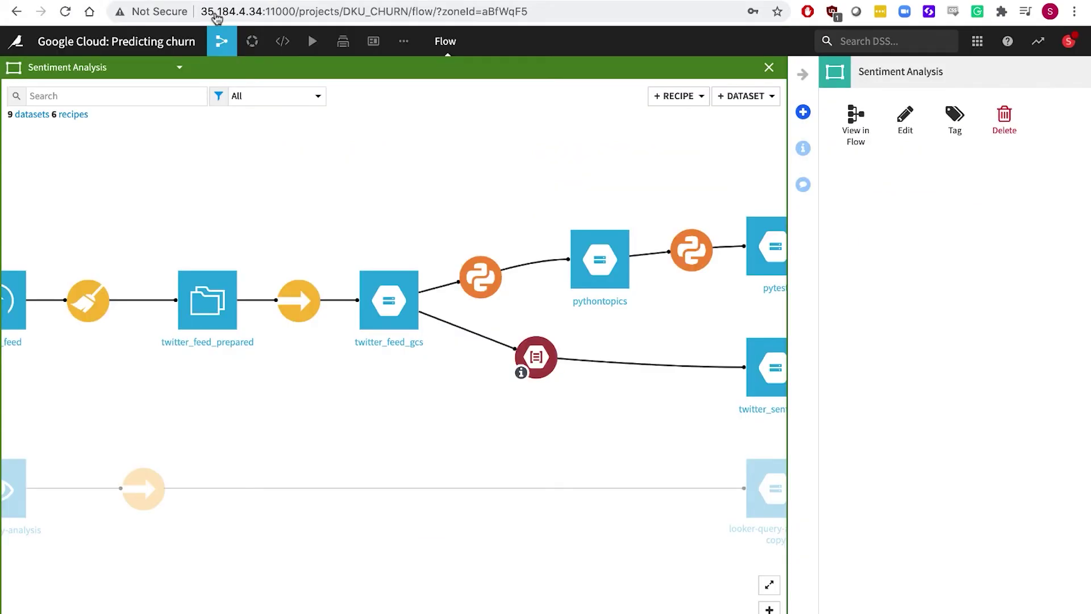
Switch to the Churn Analysis zone, select its 2 models, and open the Churn prediction model's versions
{"action": "mouse_move", "coordinate": [523, 368]}
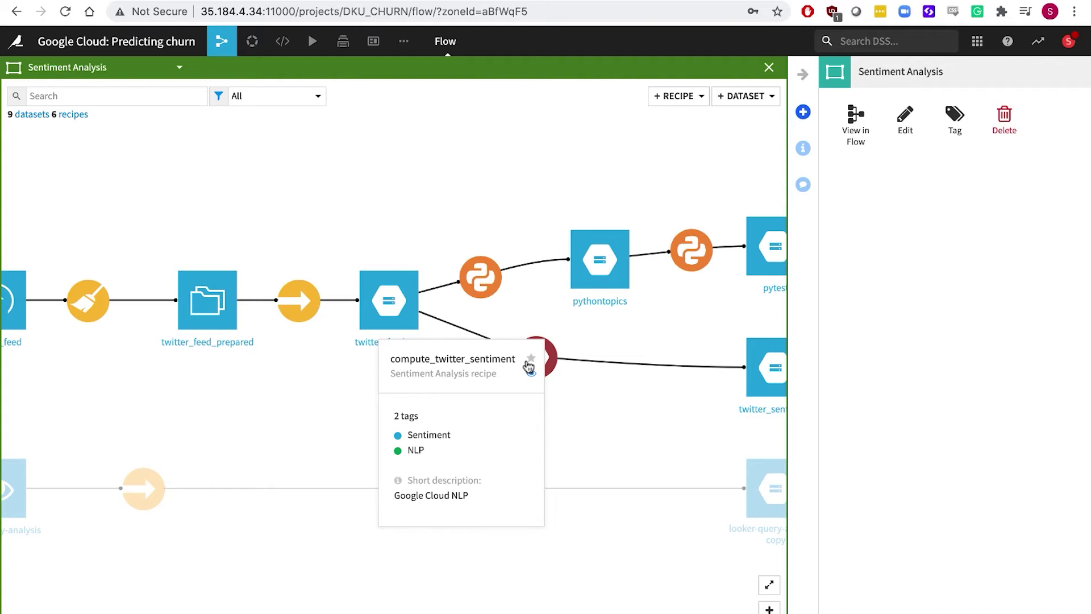
{"action": "left_click", "coordinate": [177, 68]}
{"action": "left_click", "coordinate": [104, 134]}
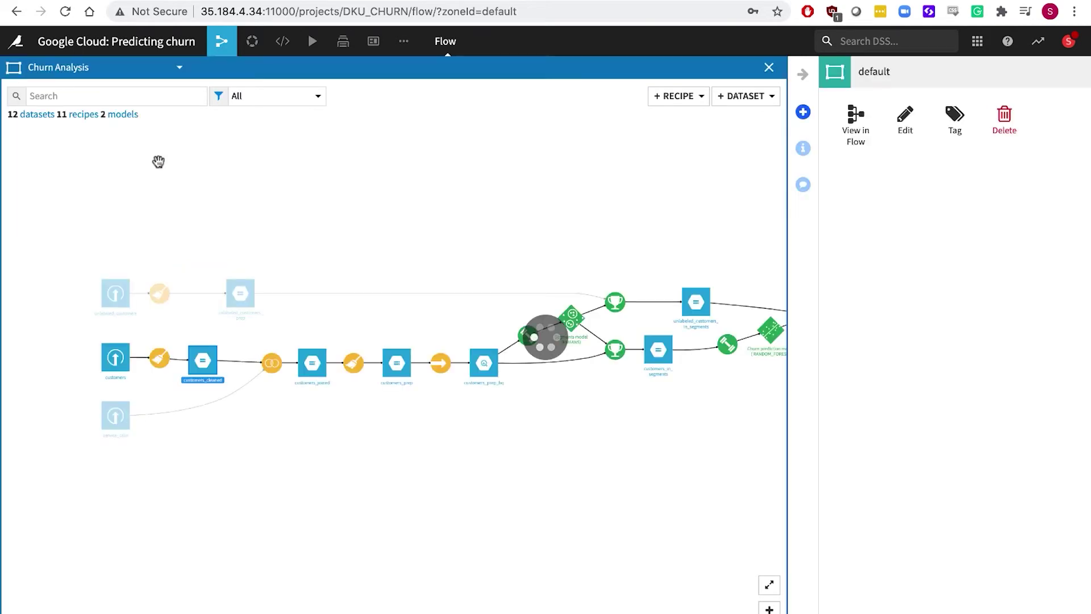
{"action": "left_click", "coordinate": [128, 119]}
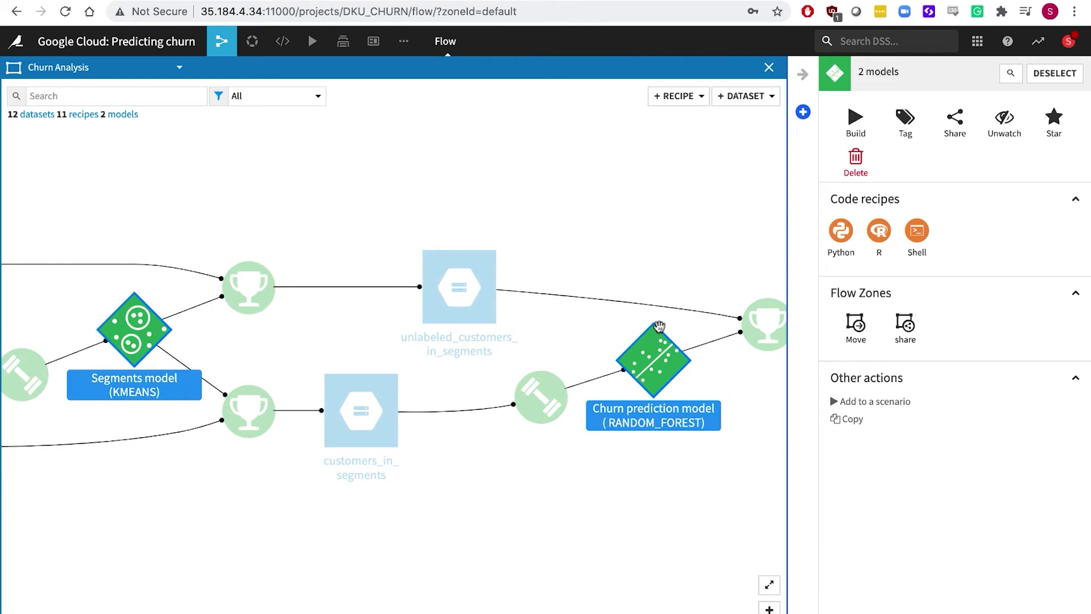
{"action": "double_click", "coordinate": [659, 348]}
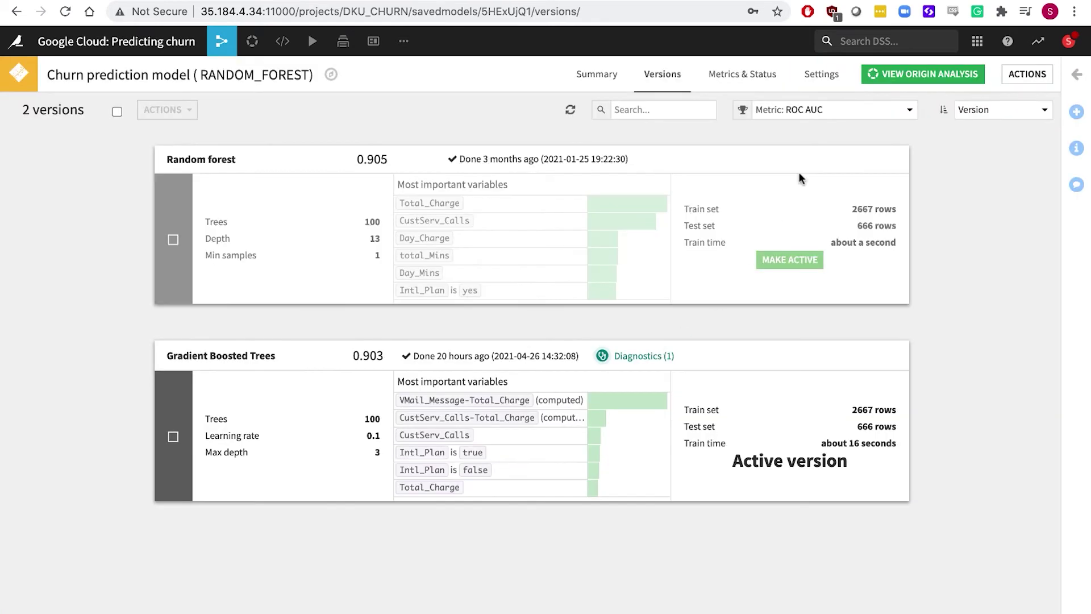
Review the model's train/test split and the Area_Code, State and CustServ_Calls feature handling
{"action": "left_click", "coordinate": [918, 74]}
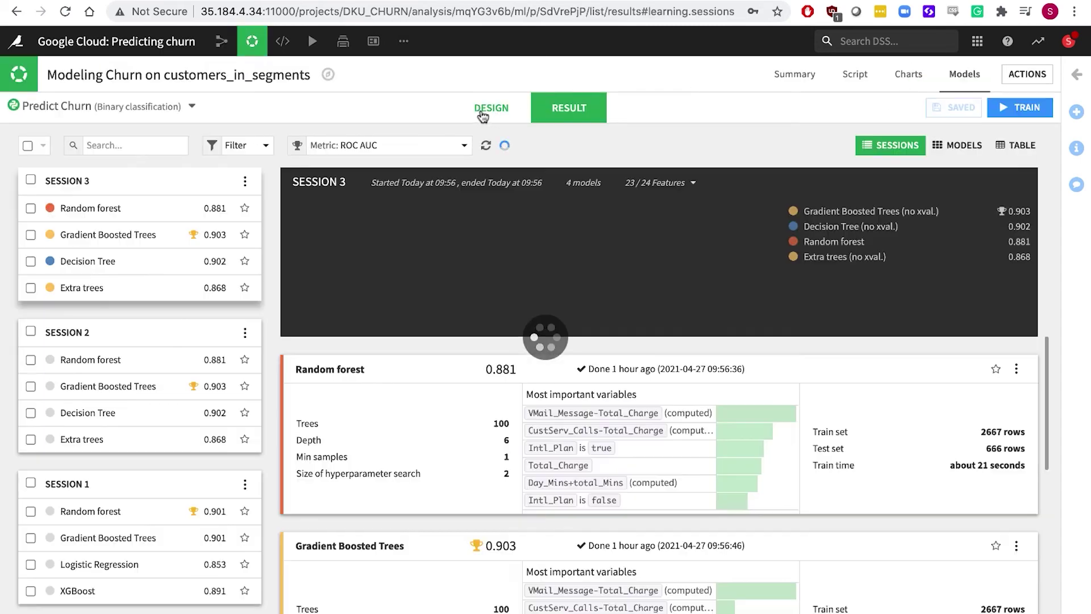
{"action": "left_click", "coordinate": [488, 109]}
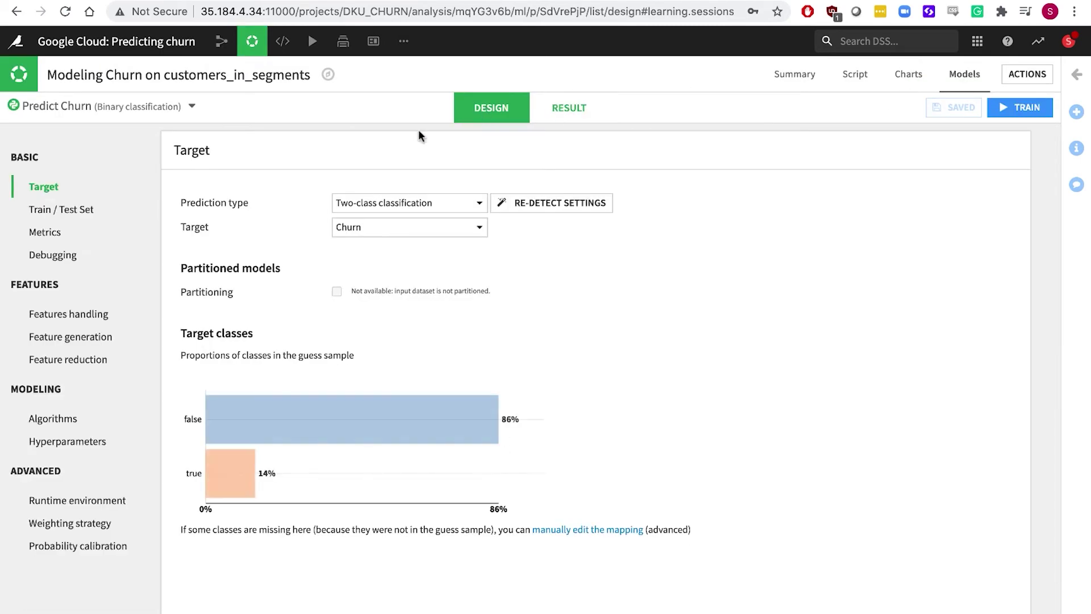
{"action": "left_click", "coordinate": [64, 214]}
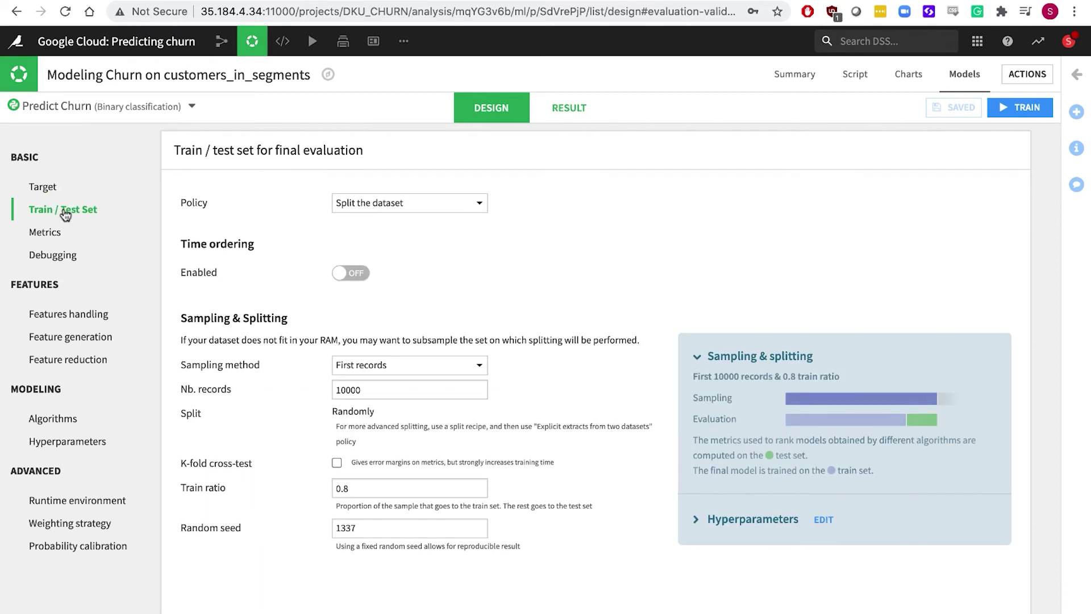
{"action": "left_click", "coordinate": [67, 316]}
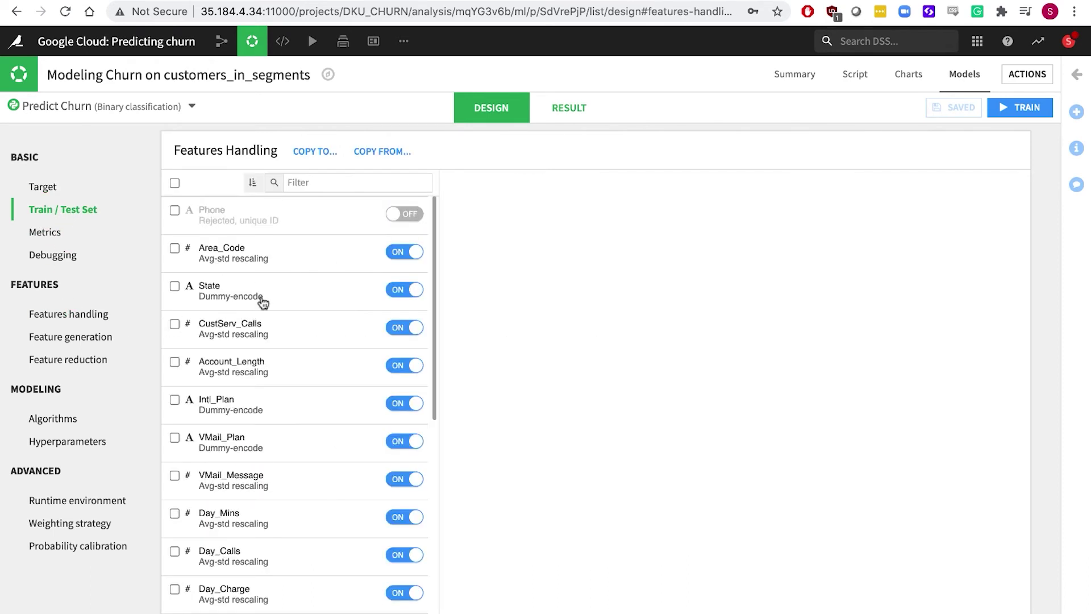
{"action": "left_click", "coordinate": [266, 260]}
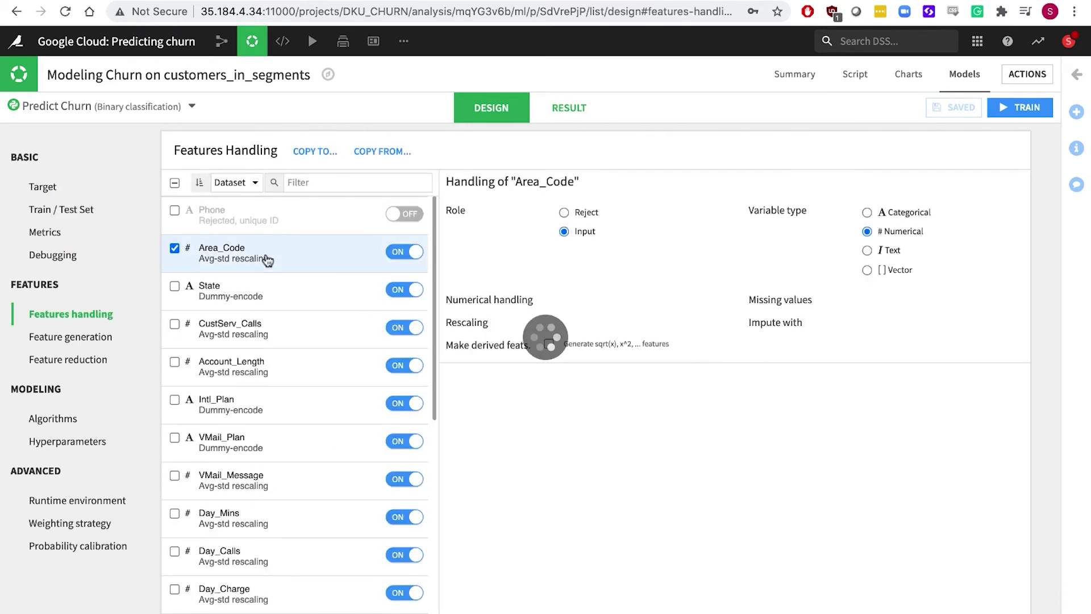
{"action": "left_click", "coordinate": [279, 297]}
{"action": "left_click", "coordinate": [288, 336]}
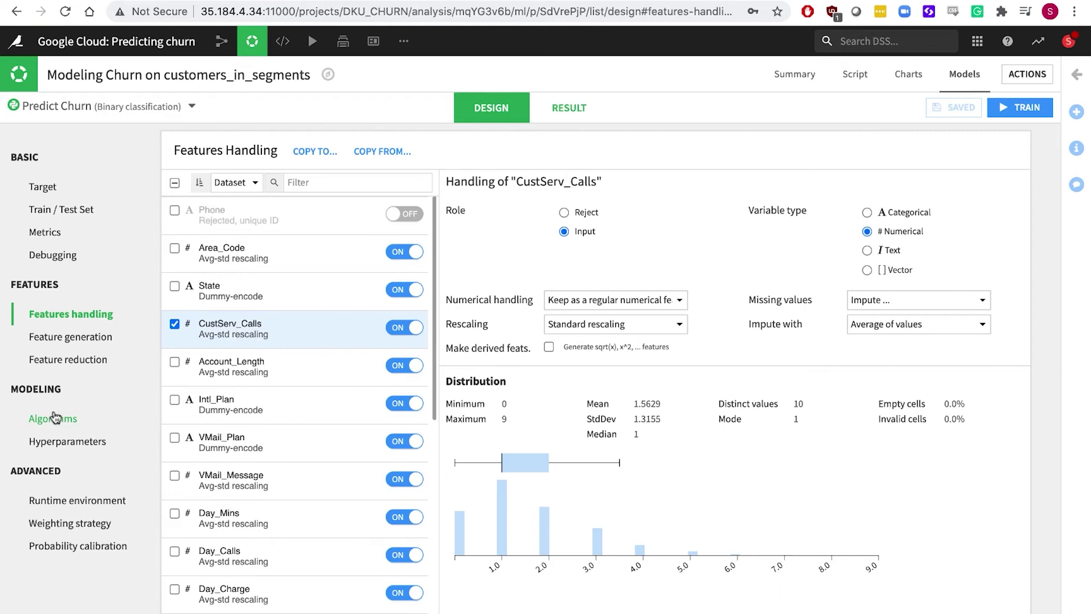
Review the algorithm and containerized runtime environment settings, then show the training session results
{"action": "left_click", "coordinate": [55, 419]}
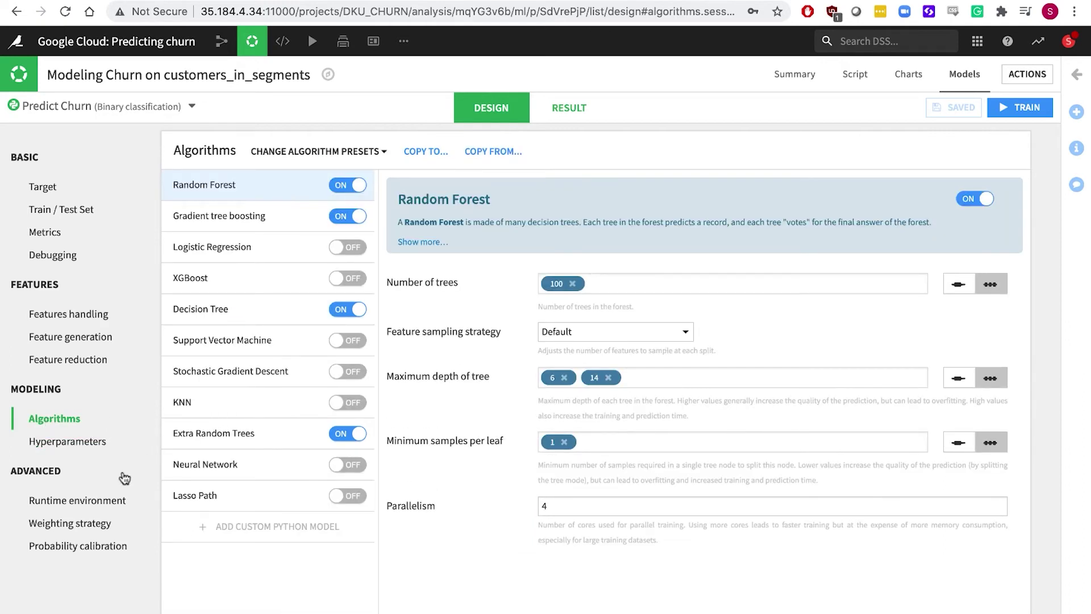
{"action": "left_click", "coordinate": [100, 505]}
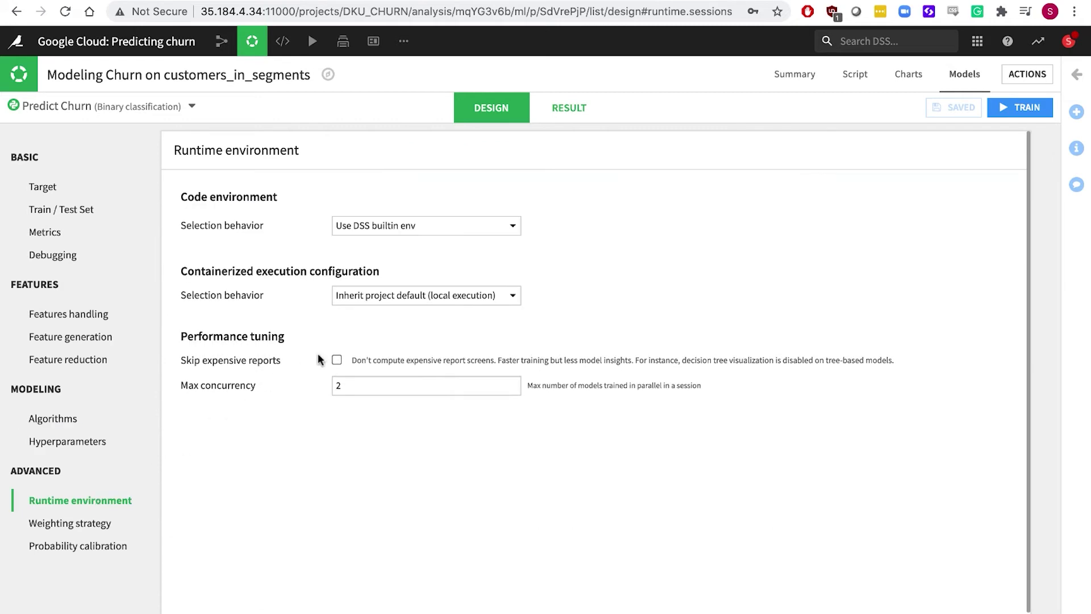
{"action": "left_click", "coordinate": [447, 300]}
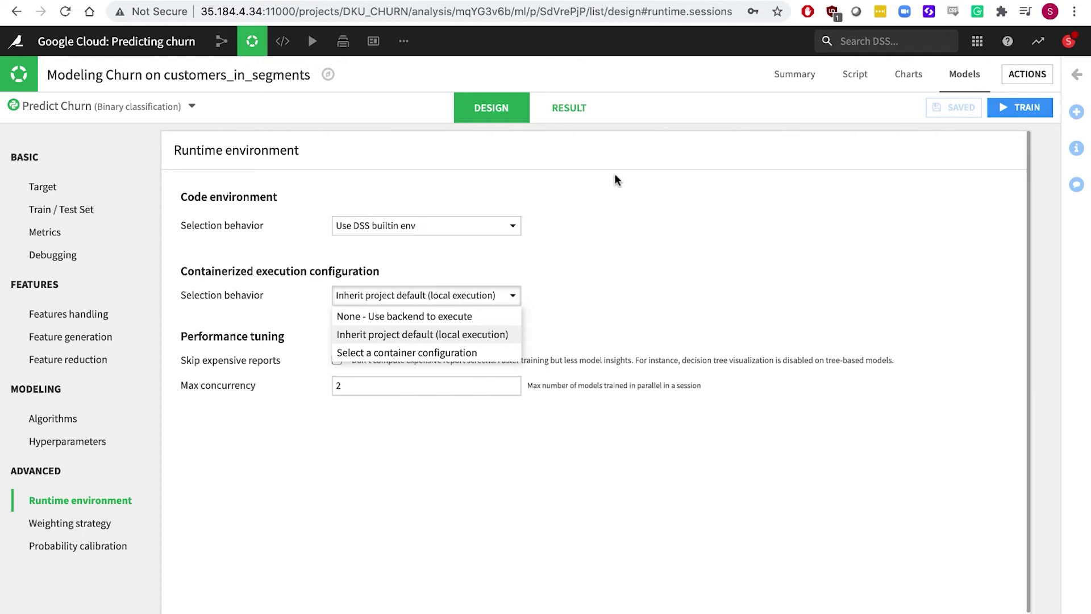
{"action": "left_click", "coordinate": [562, 107]}
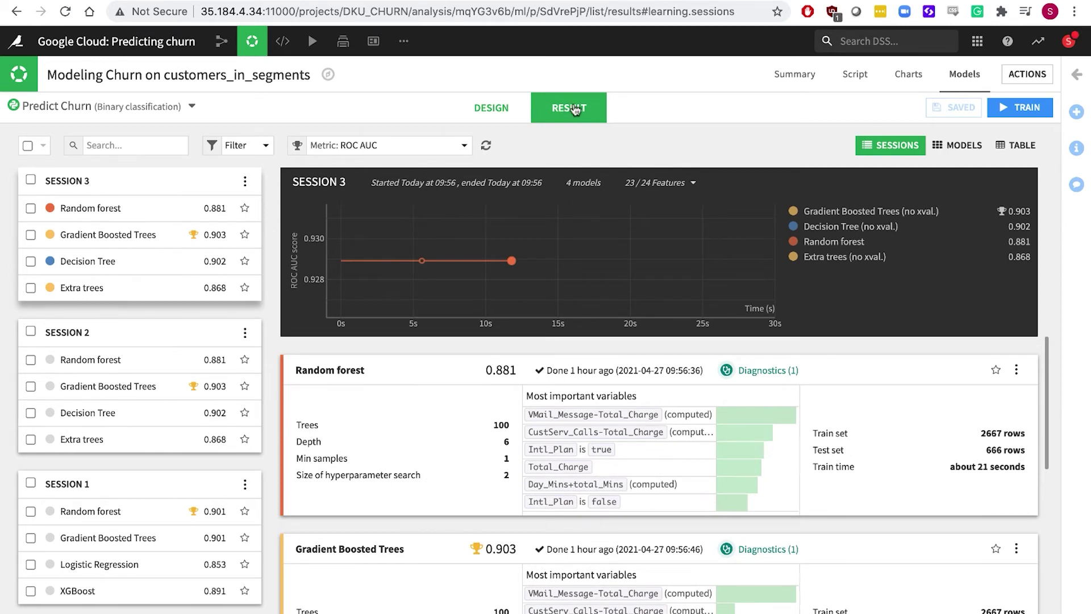
Browse the session 3 Gradient Boosted Trees report: variable importance, State breakdown, explanations, confusion matrix
{"action": "left_click", "coordinate": [117, 237]}
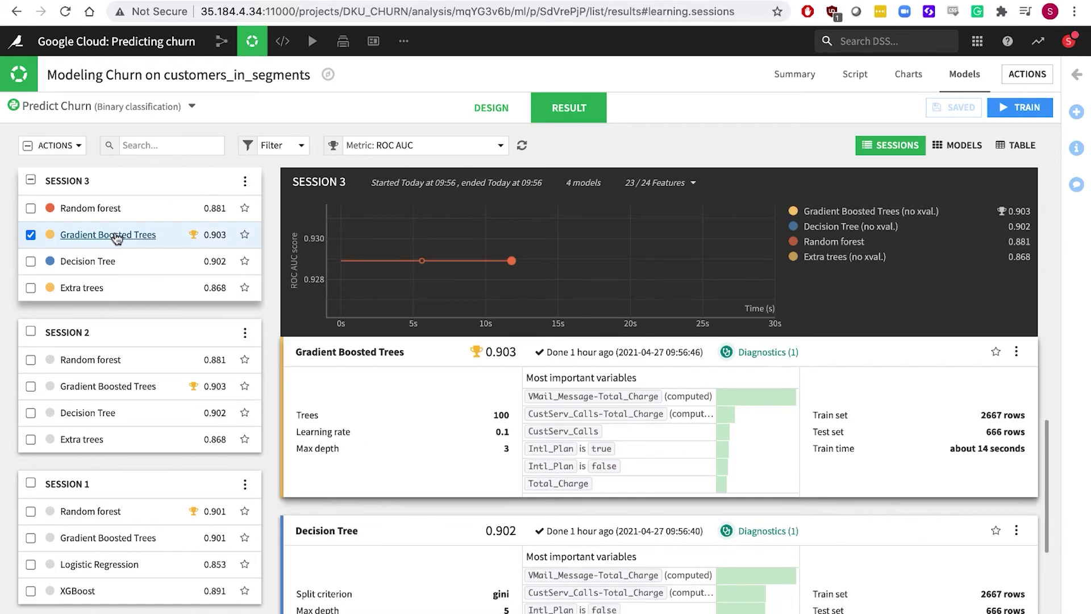
{"action": "left_click", "coordinate": [116, 236]}
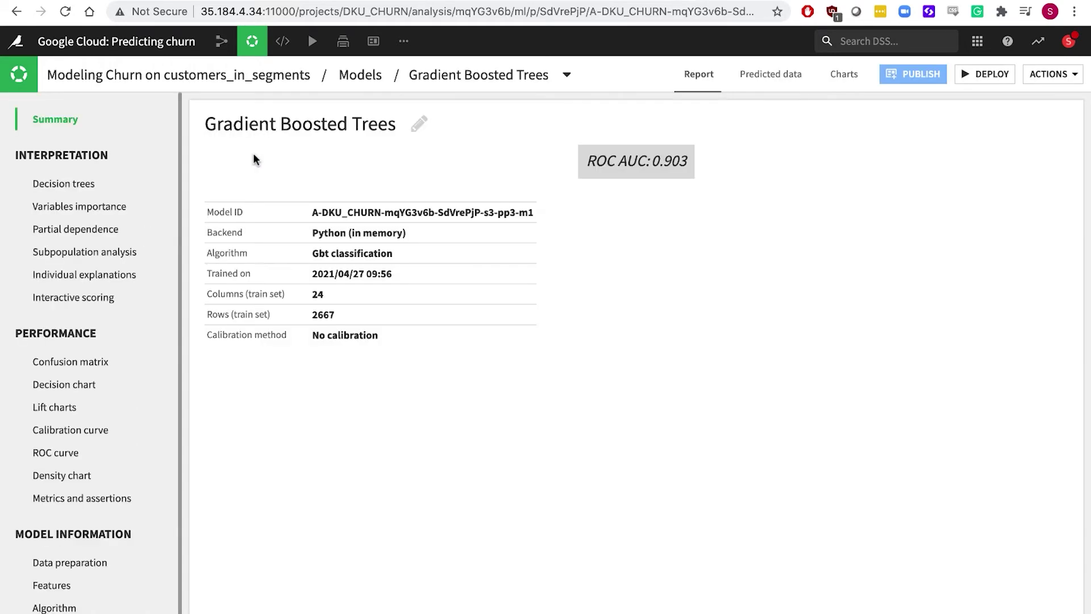
{"action": "left_click", "coordinate": [113, 213]}
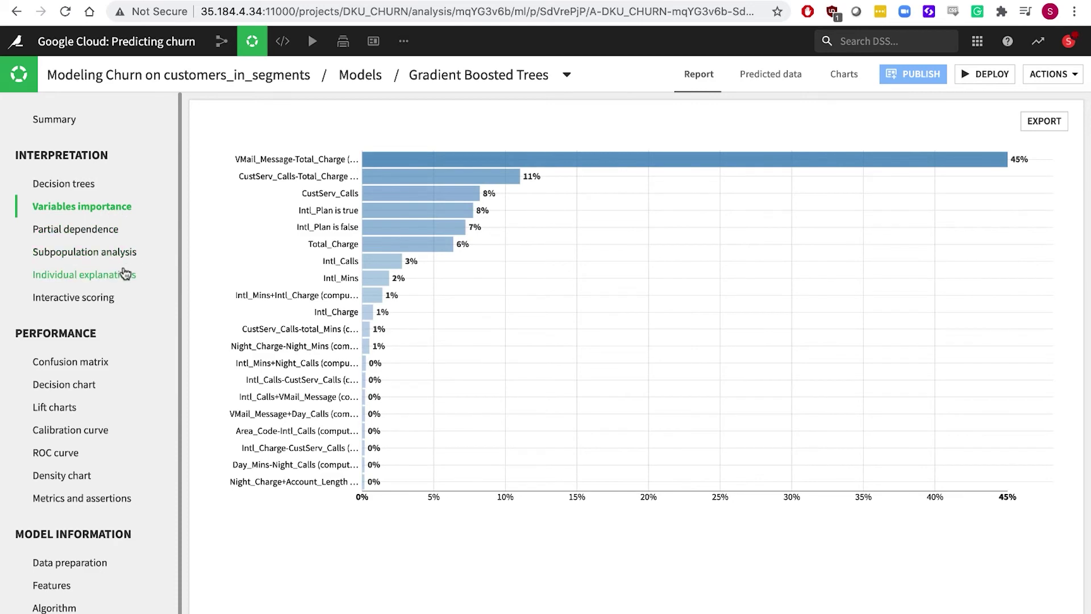
{"action": "left_click", "coordinate": [120, 256]}
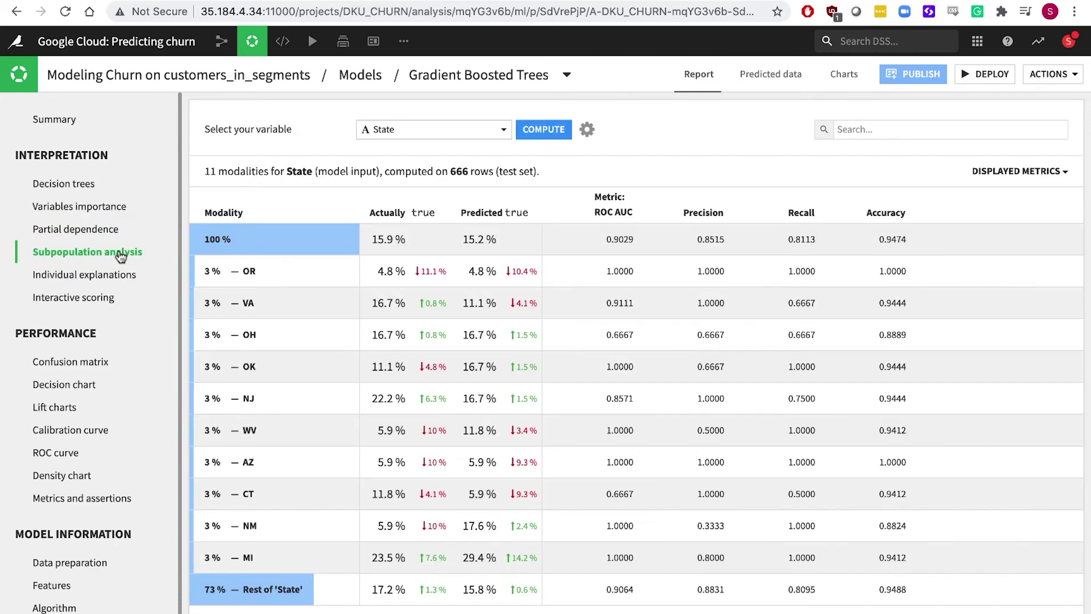
{"action": "left_click", "coordinate": [129, 279]}
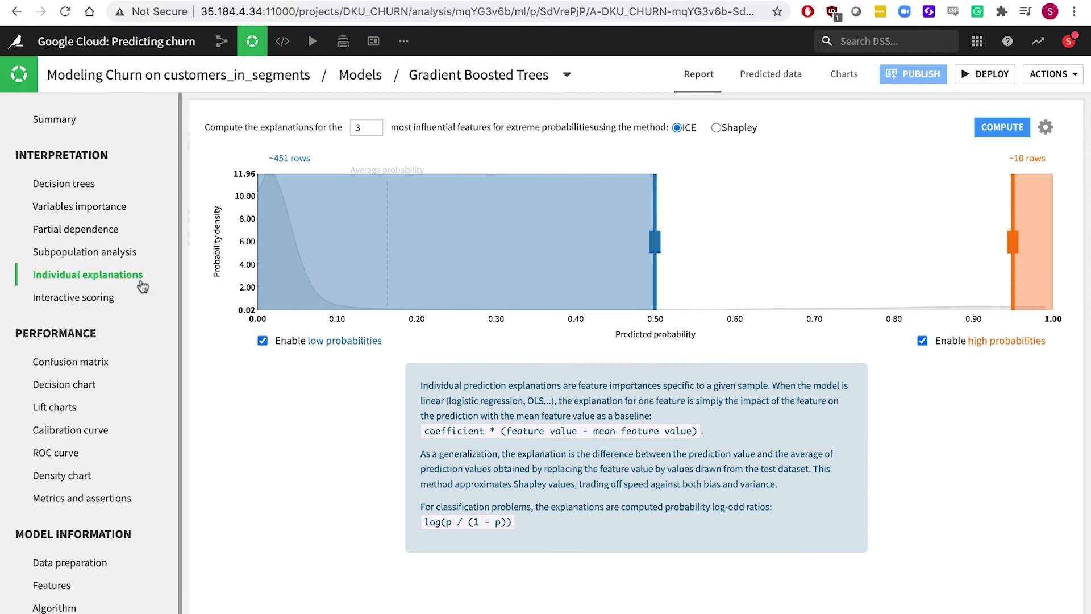
{"action": "left_click", "coordinate": [72, 366]}
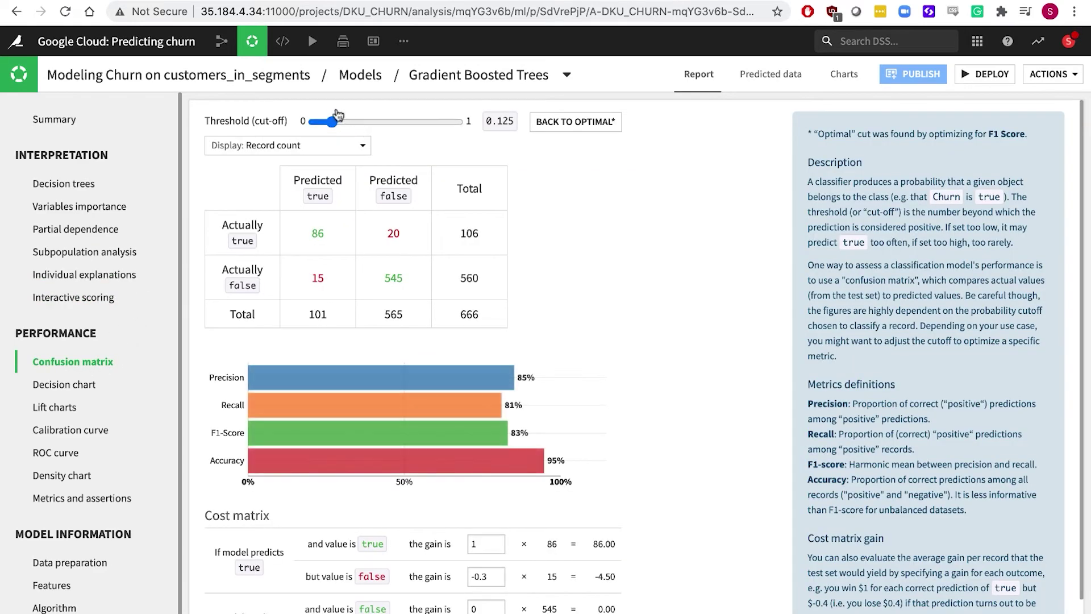
Raise the classification threshold to 0.150 and check the model's ACTIONS options
{"action": "mouse_move", "coordinate": [338, 116]}
{"action": "left_mouse_down"}
{"action": "mouse_move", "coordinate": [402, 125]}
{"action": "mouse_move", "coordinate": [336, 123]}
{"action": "left_mouse_up"}
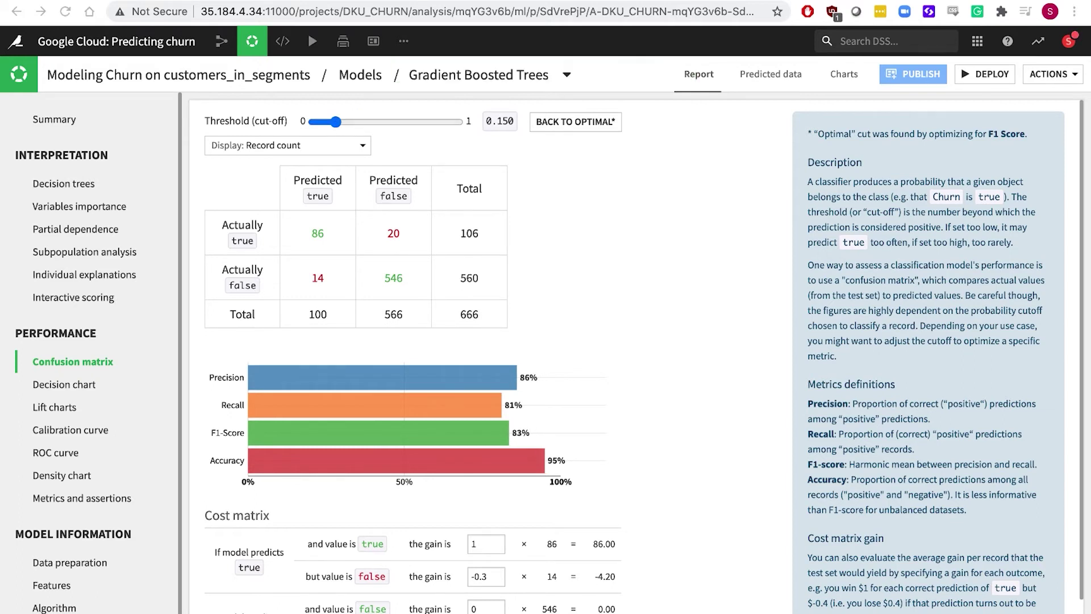
{"action": "left_click", "coordinate": [1064, 80]}
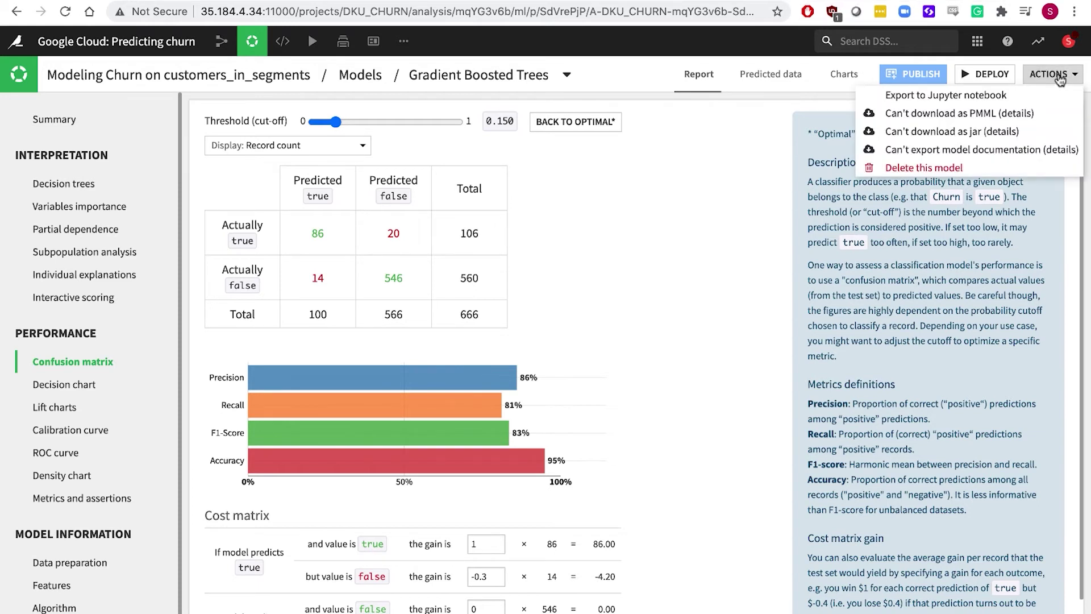
{"action": "left_click", "coordinate": [720, 175]}
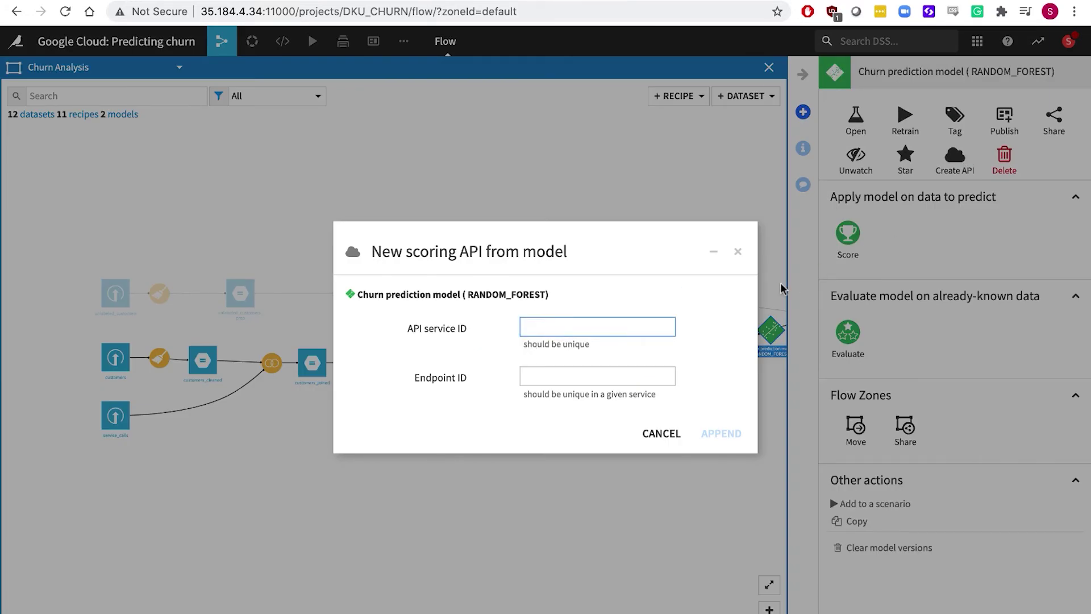
Close the New scoring API from model dialog for the Churn prediction model
{"action": "left_click", "coordinate": [738, 251]}
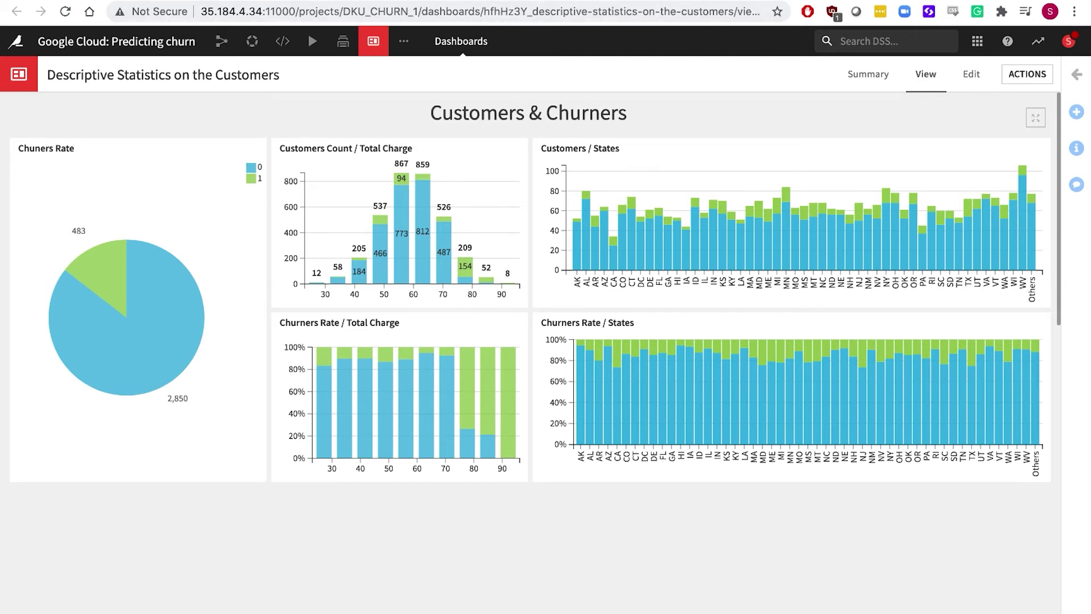
Bring up the Looker dashboard in its browser tab
{"action": "left_click", "coordinate": [705, 1]}
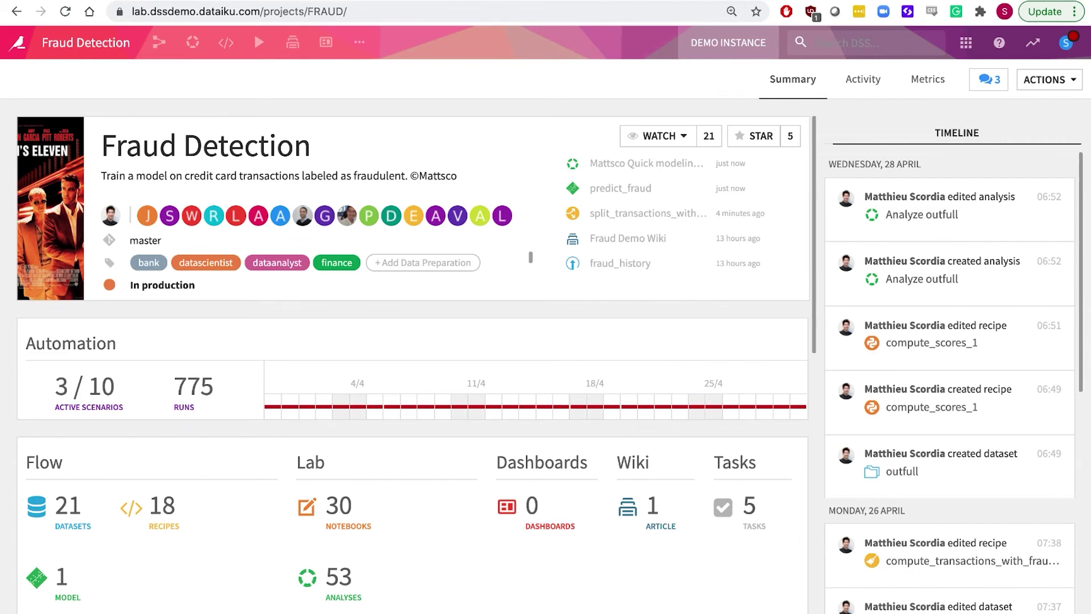
Open the Fraud Detection project's Flow with the G F shortcut
{"action": "key", "text": "g"}
{"action": "key", "text": "f"}
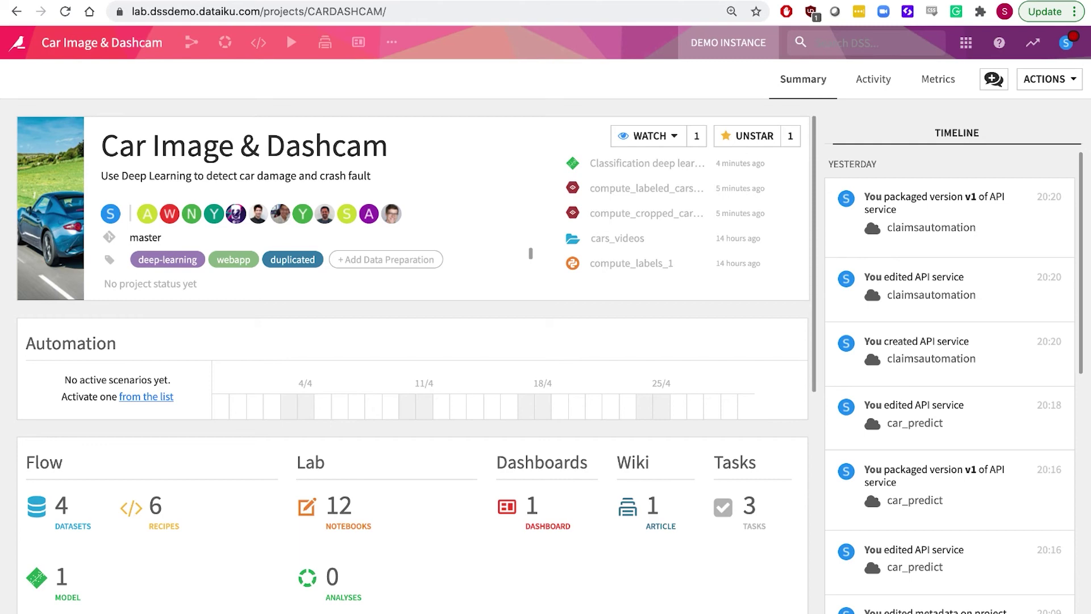
Open the Video Car Detection project's Flow with the G F shortcut
{"action": "key", "text": "g"}
{"action": "key", "text": "f"}
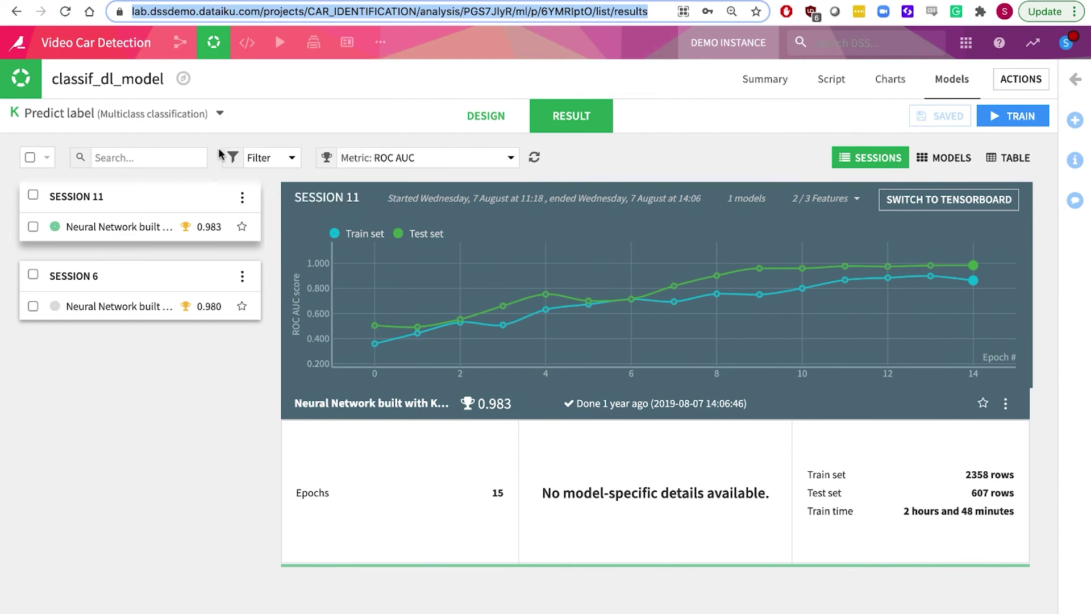
Show the deep learning model's DESIGN architecture and browse its CODE SAMPLES
{"action": "left_click", "coordinate": [489, 121]}
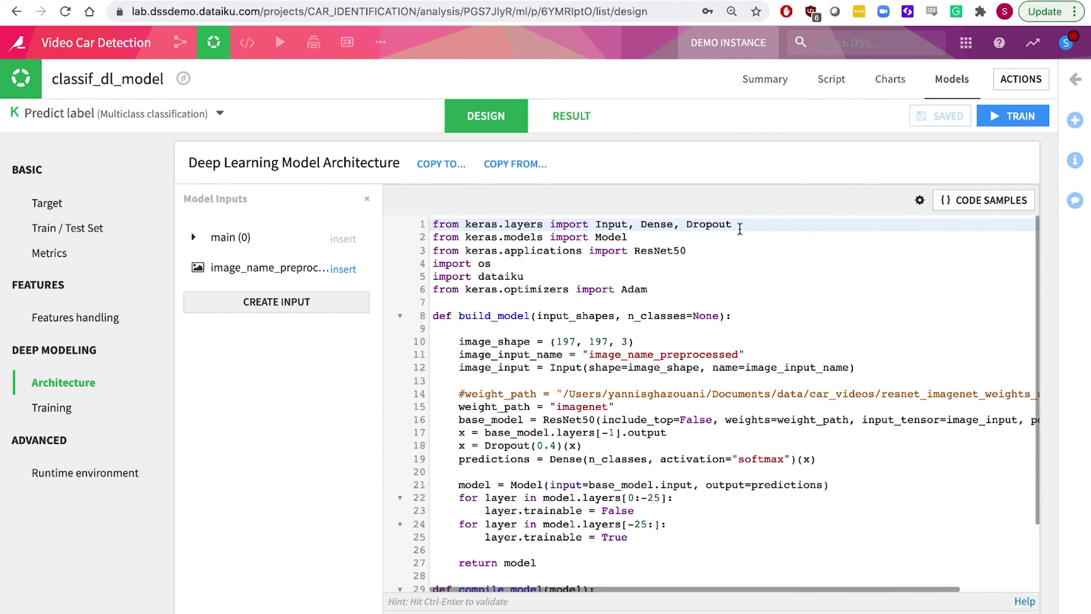
{"action": "left_click", "coordinate": [983, 204]}
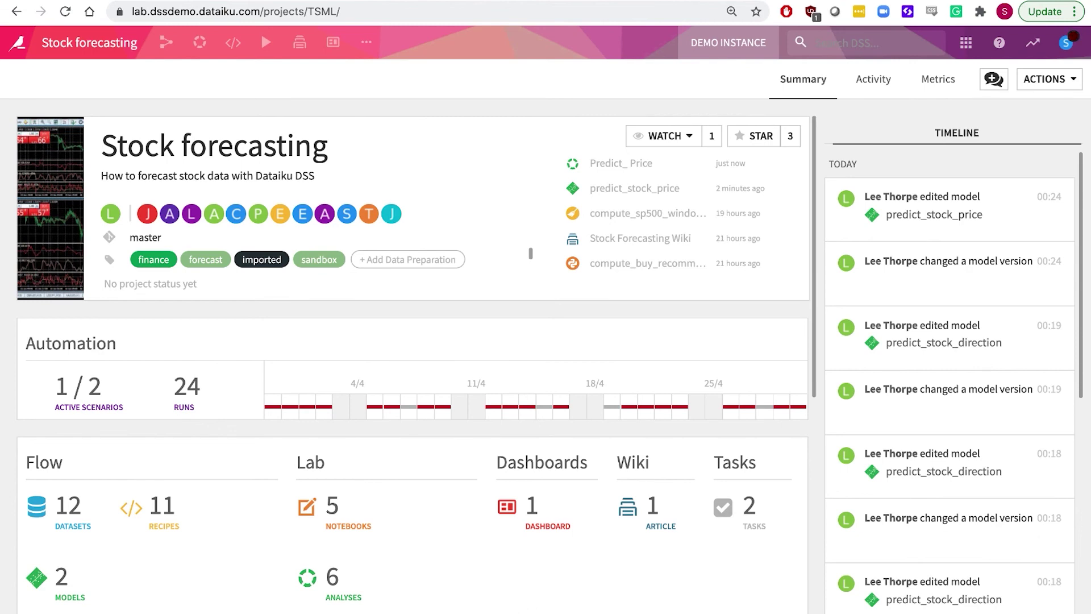
Open the Stock forecasting Flow and the predict_stock_price model's Predict_Price training results
{"action": "key", "text": "g"}
{"action": "key", "text": "f"}
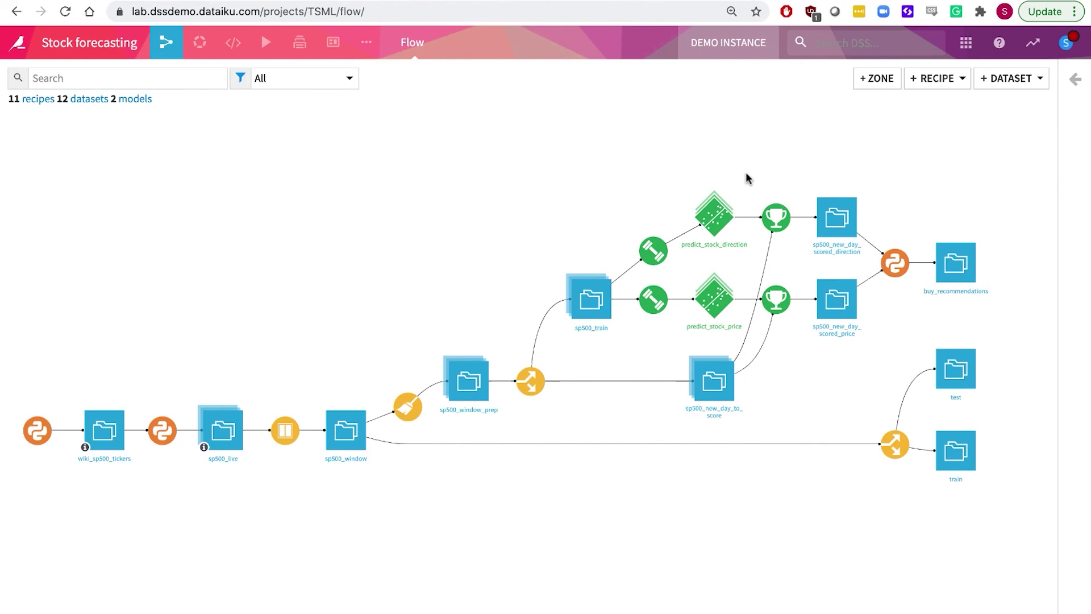
{"action": "double_click", "coordinate": [715, 301]}
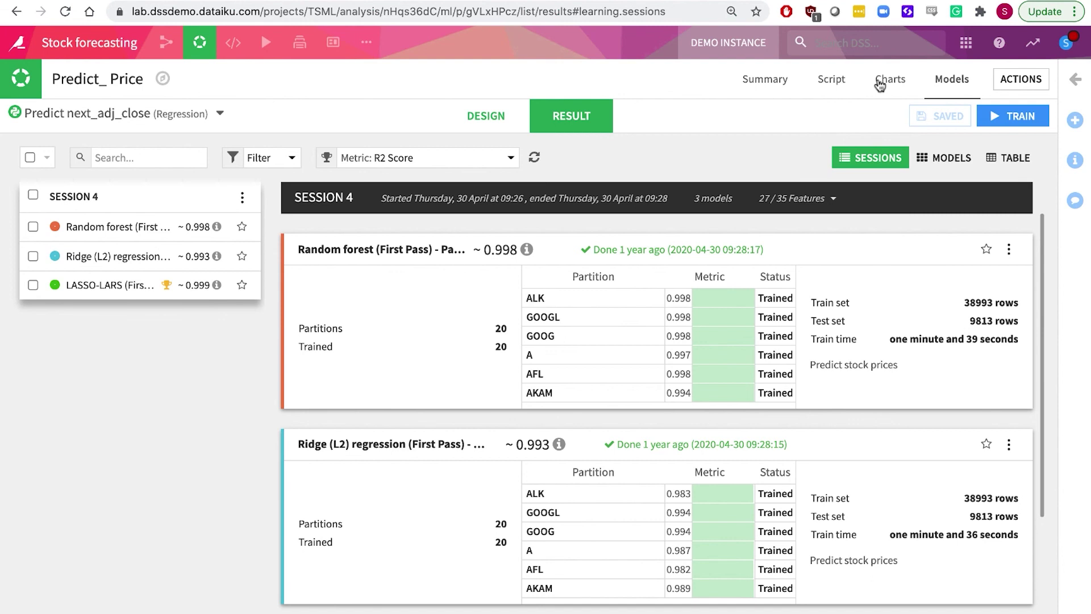
Set Predict_ Price's runtime environment to 'Select a container configuration' and list the available configurations
{"action": "left_click", "coordinate": [486, 117]}
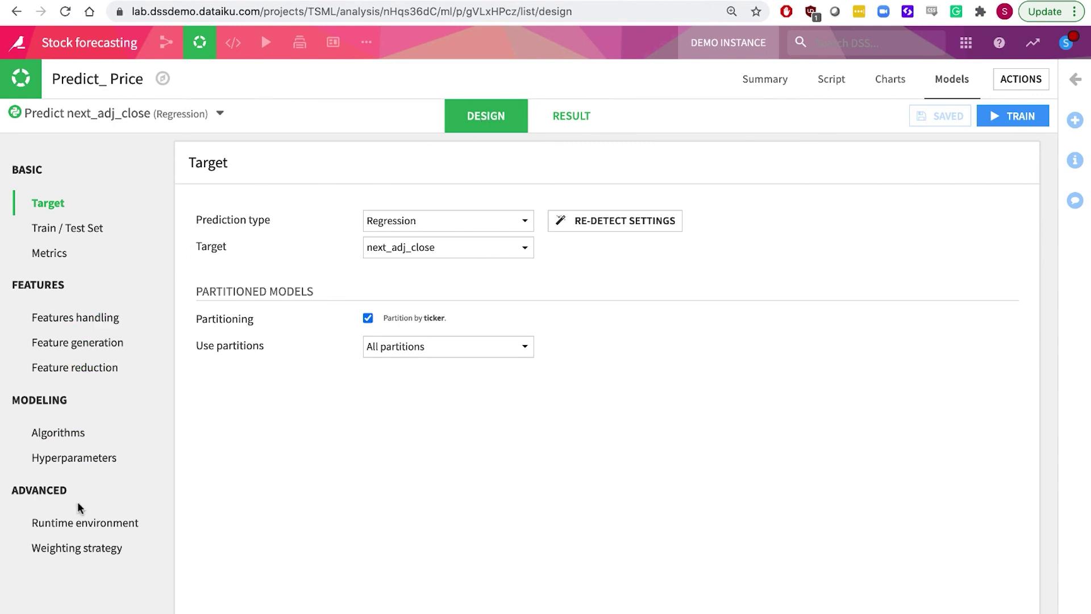
{"action": "left_click", "coordinate": [82, 522]}
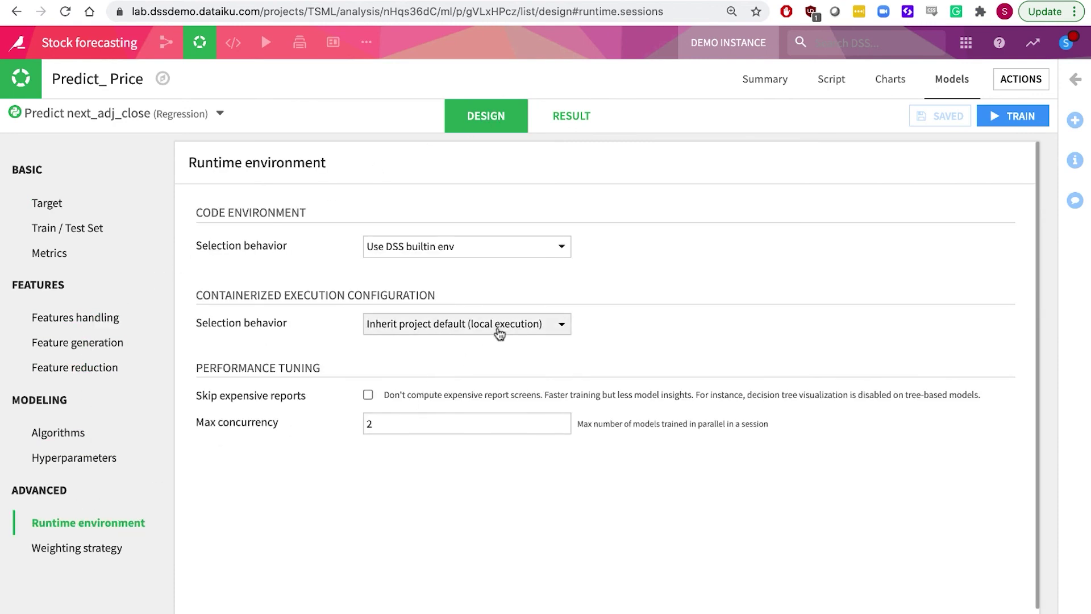
{"action": "left_click", "coordinate": [508, 325]}
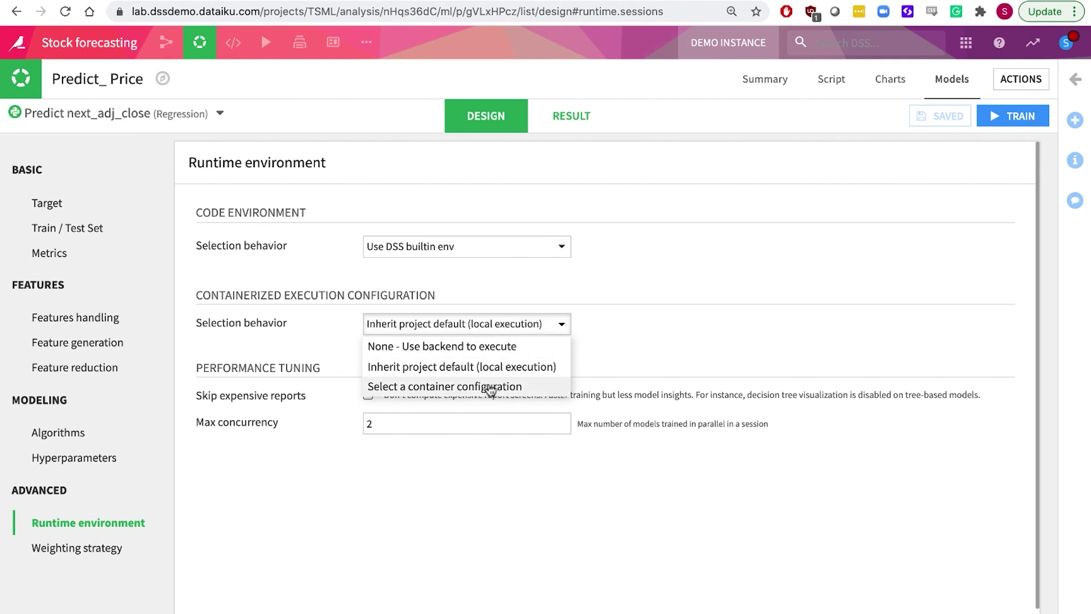
{"action": "left_click", "coordinate": [488, 386]}
{"action": "left_click", "coordinate": [487, 350]}
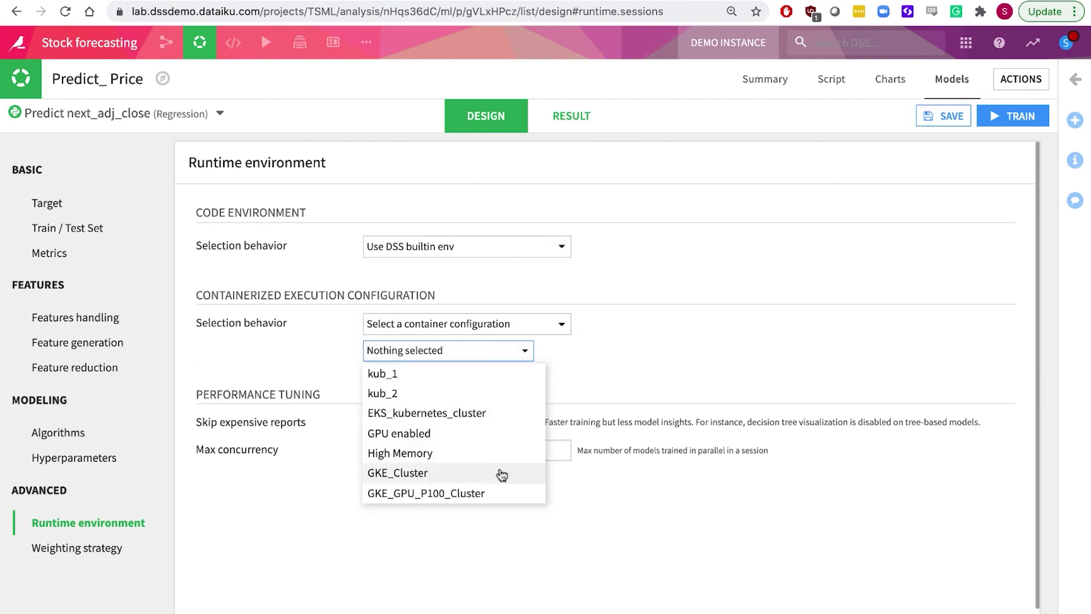